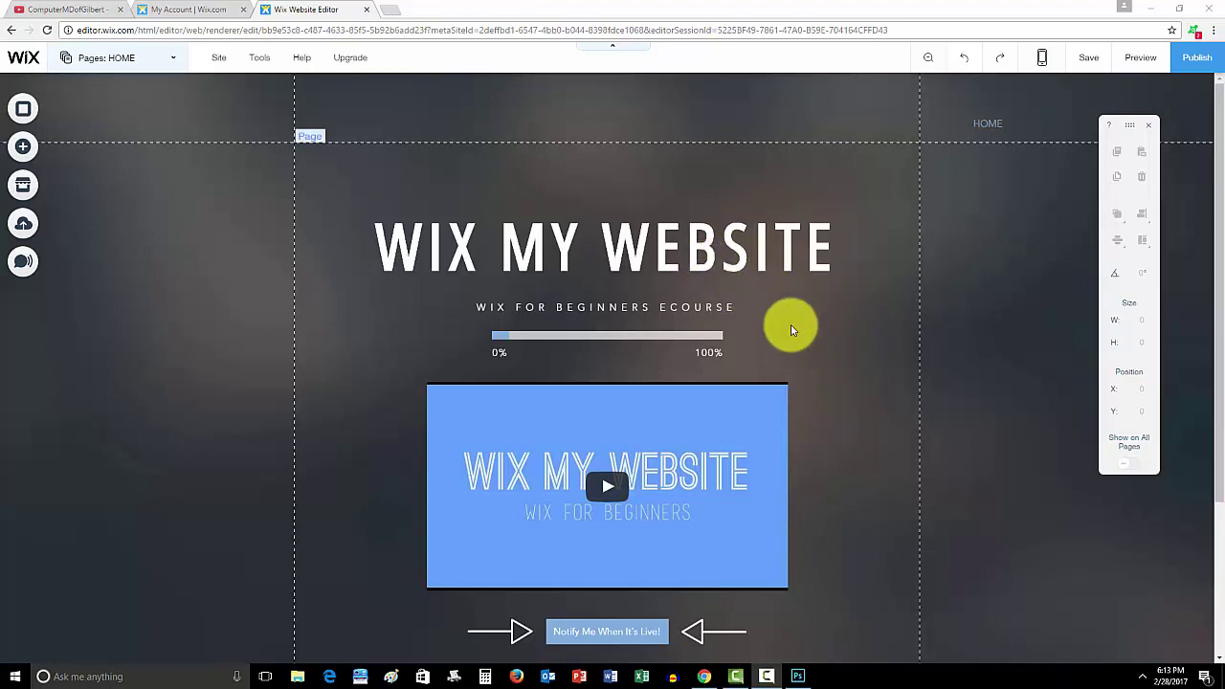
pyautogui.scroll(-2, 792, 326)
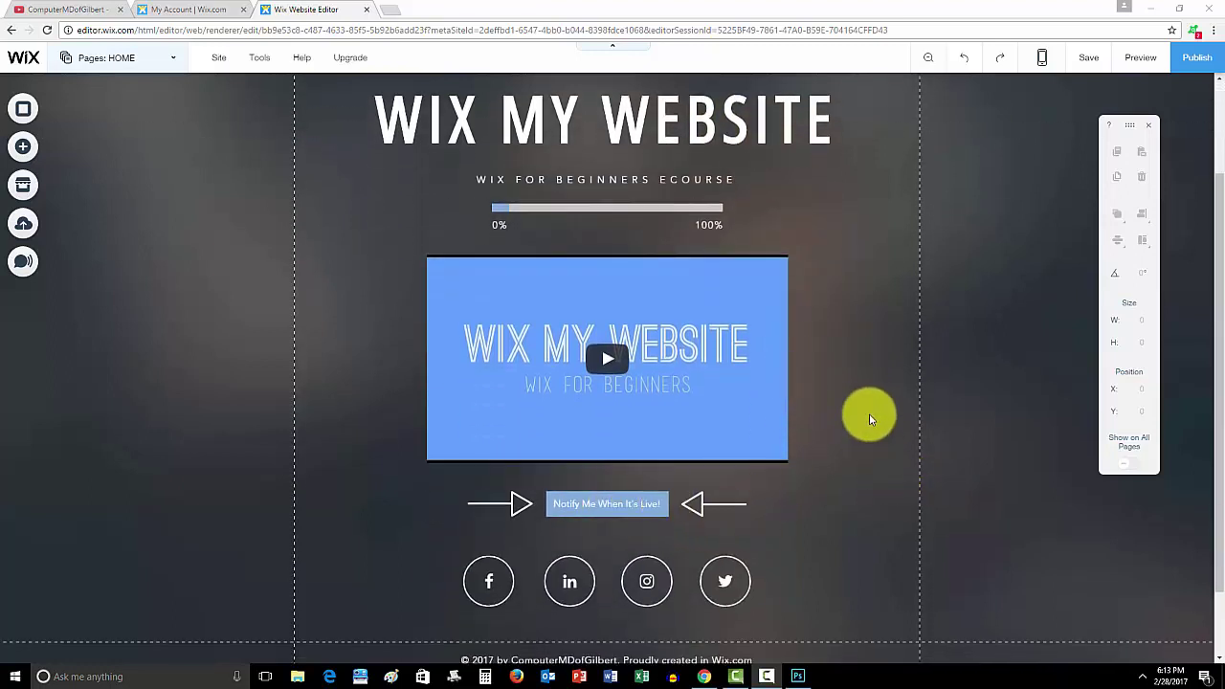
pyautogui.scroll(2, 870, 415)
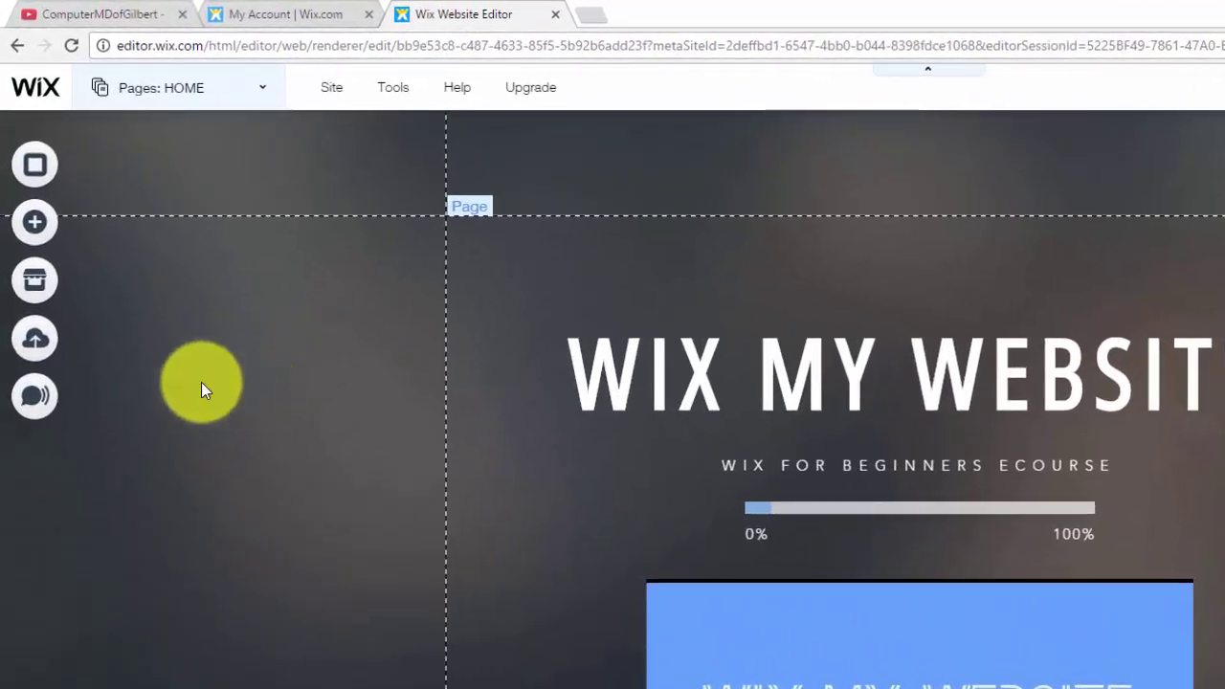
# - Add another Wix Get Subscribers form from the App Market's Forms category and move it slightly down, below the page subtitle
pyautogui.click(32, 296)
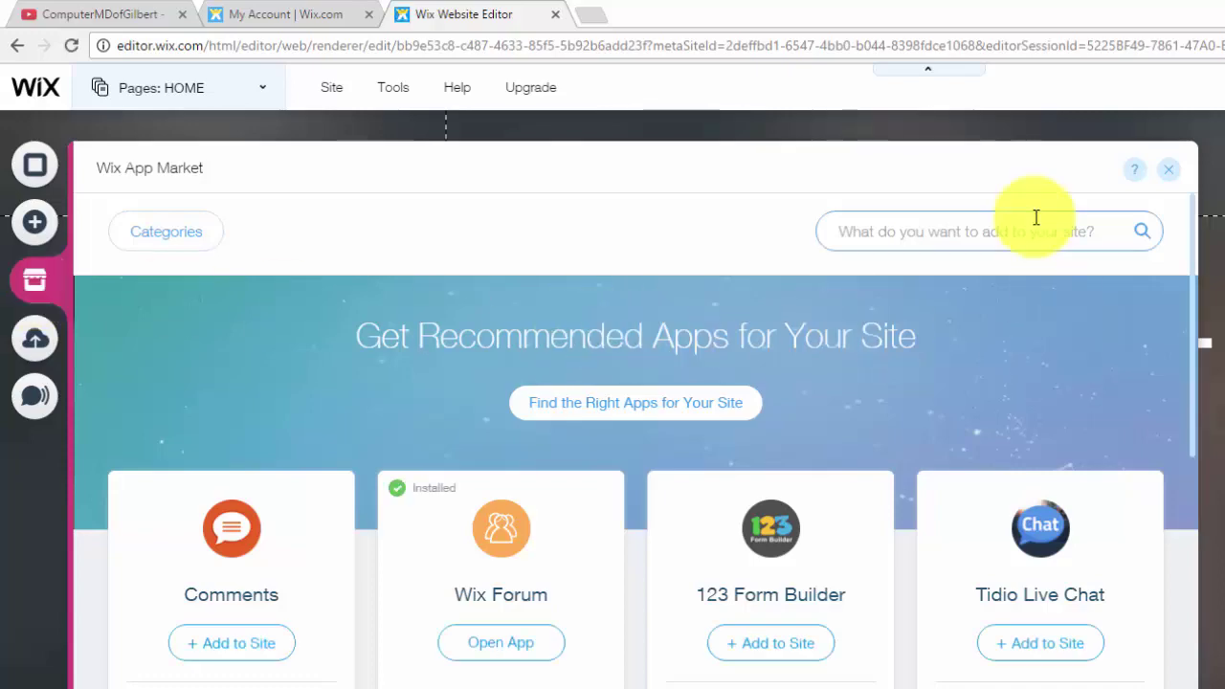
pyautogui.scroll(-2, 1043, 441)
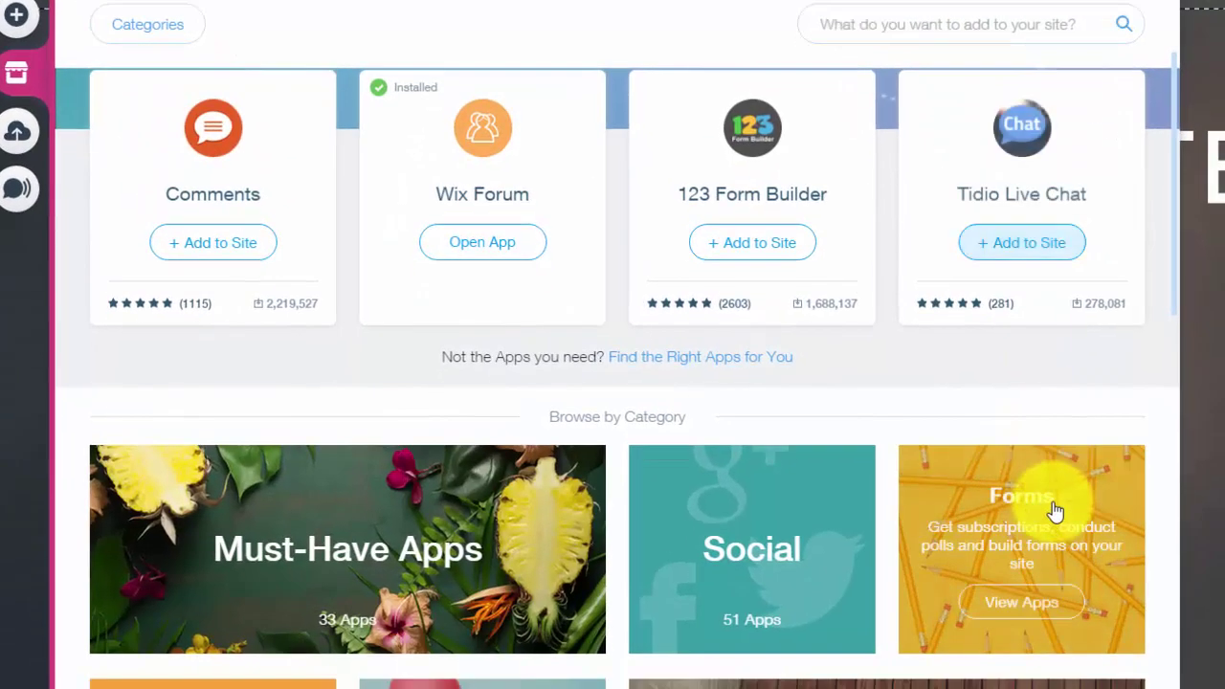
pyautogui.click(1056, 514)
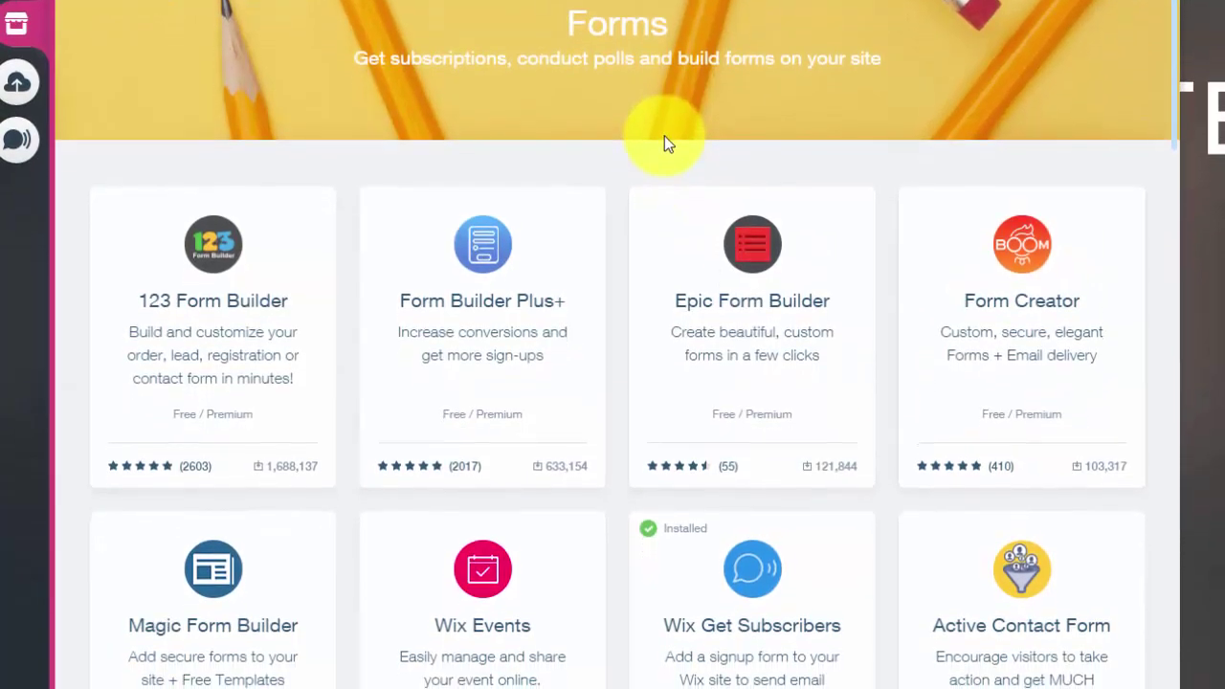
pyautogui.scroll(-2, 663, 138)
pyautogui.moveTo(771, 405)
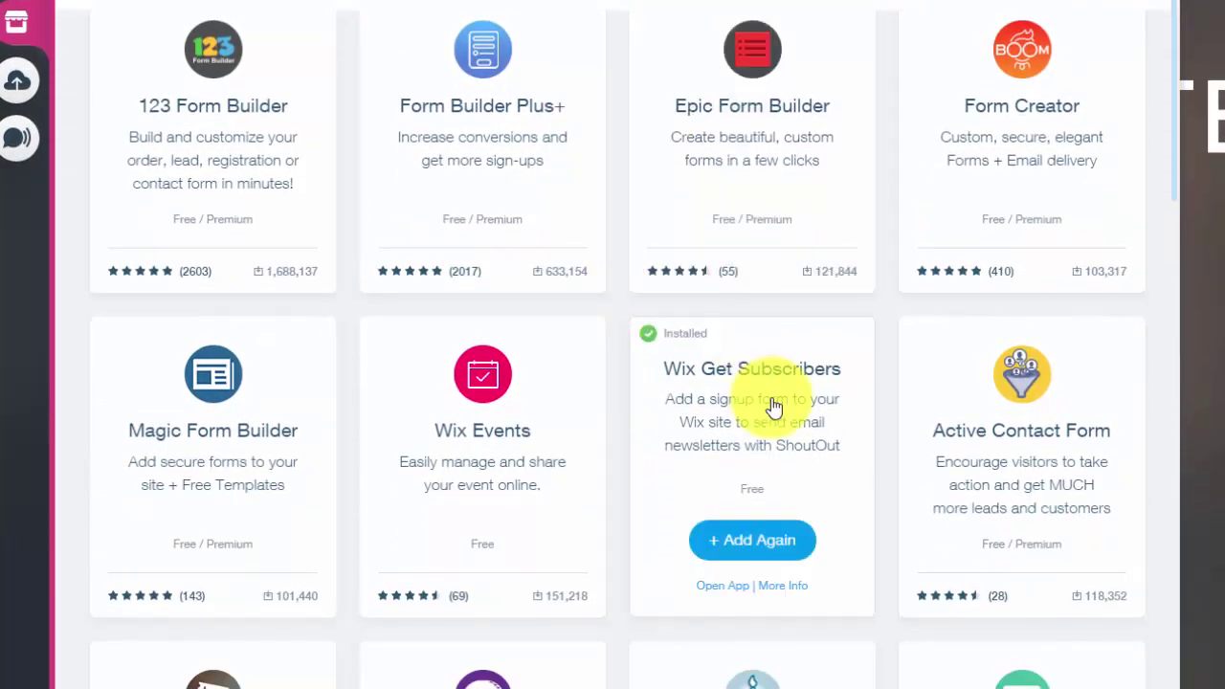
pyautogui.click(780, 554)
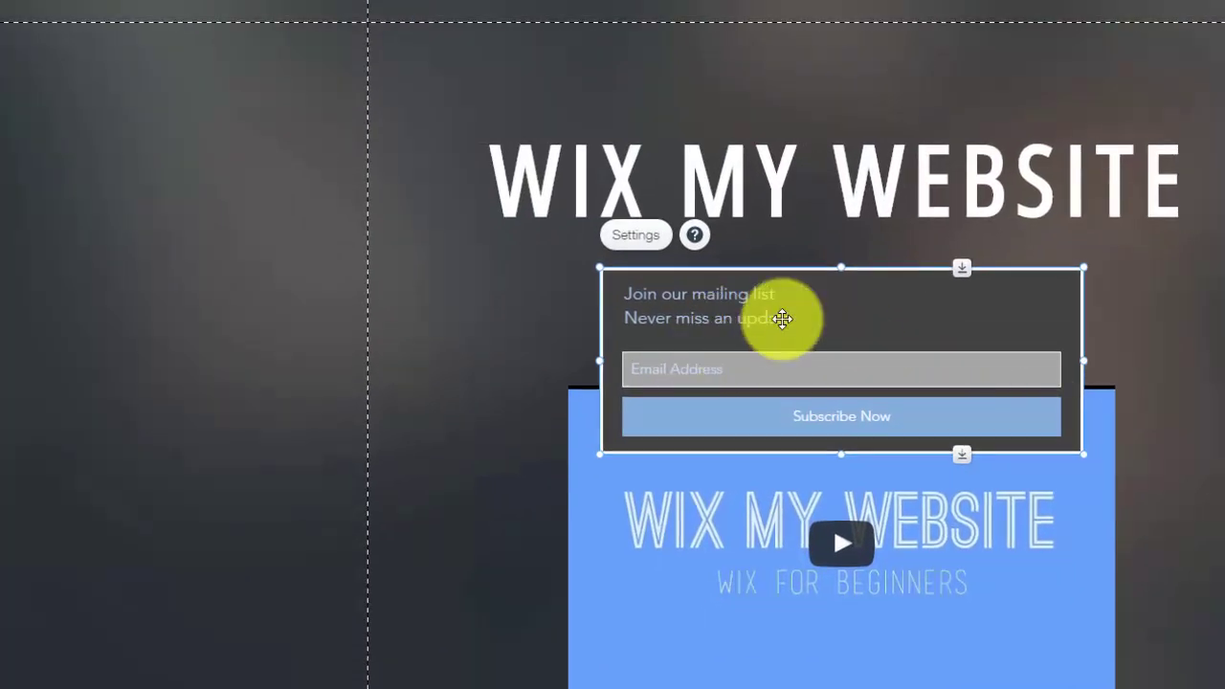
pyautogui.moveTo(880, 382)
pyautogui.mouseDown()
pyautogui.moveTo(886, 363)
pyautogui.moveTo(888, 388)
pyautogui.mouseUp()
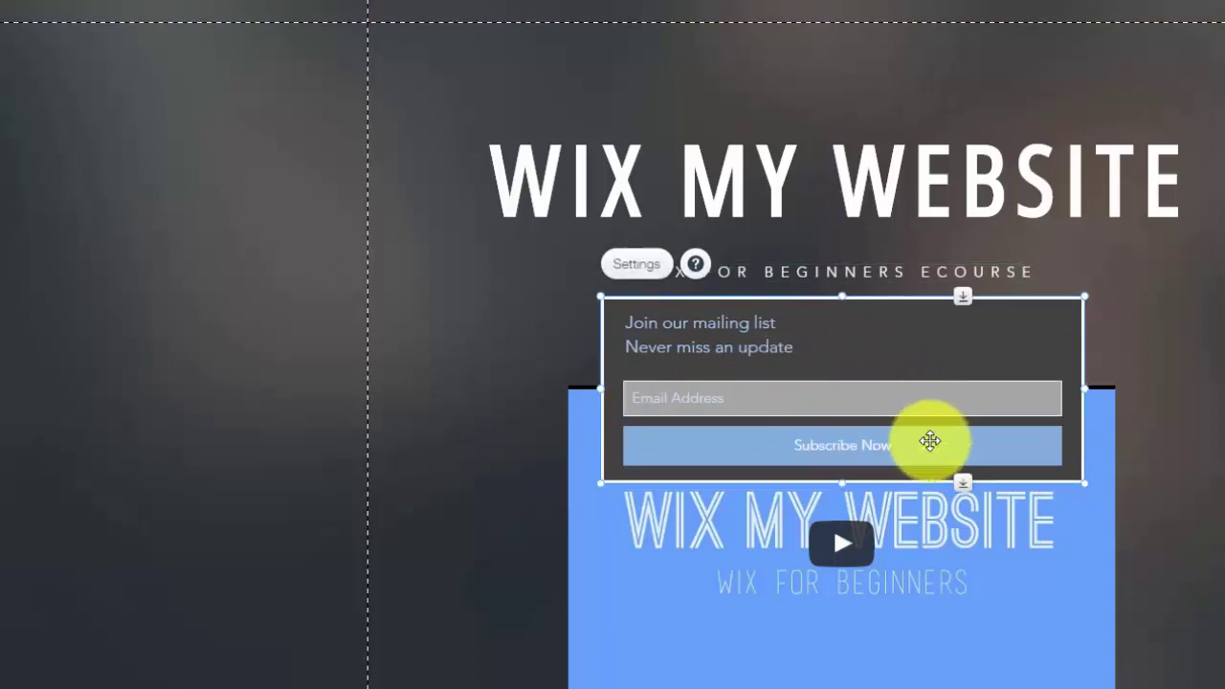
# - Open the signup form's settings and review the subscriber notification and Info to Collect options
pyautogui.doubleClick(761, 339)
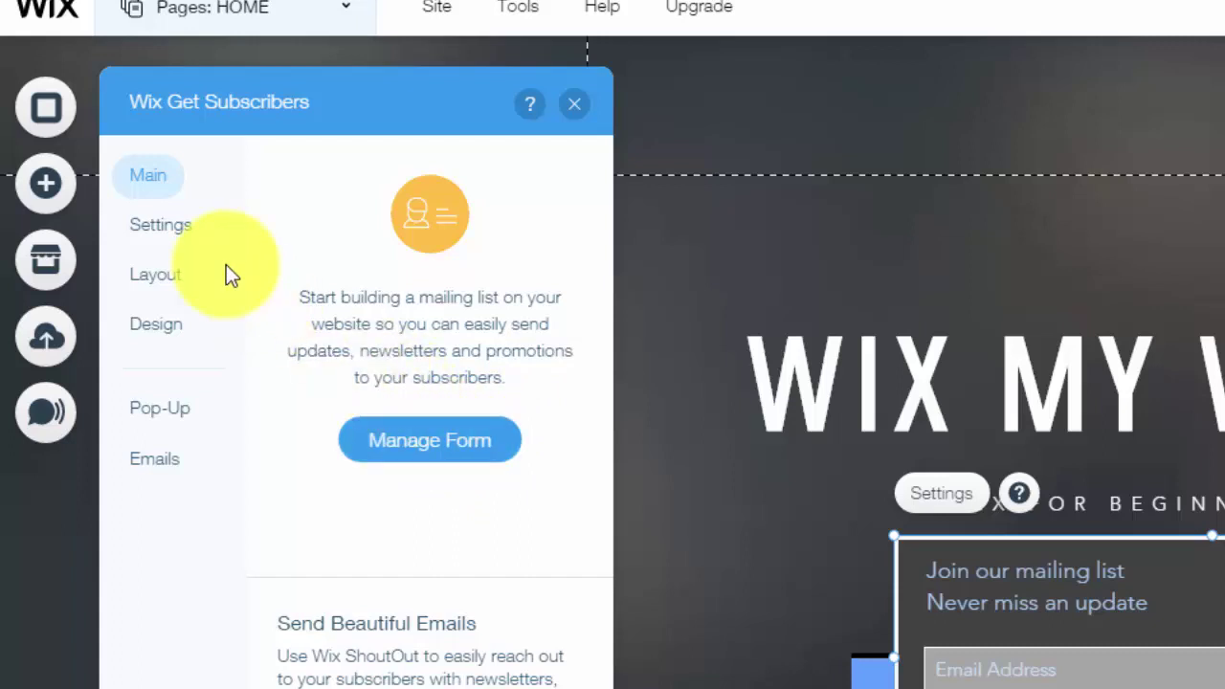
pyautogui.click(182, 235)
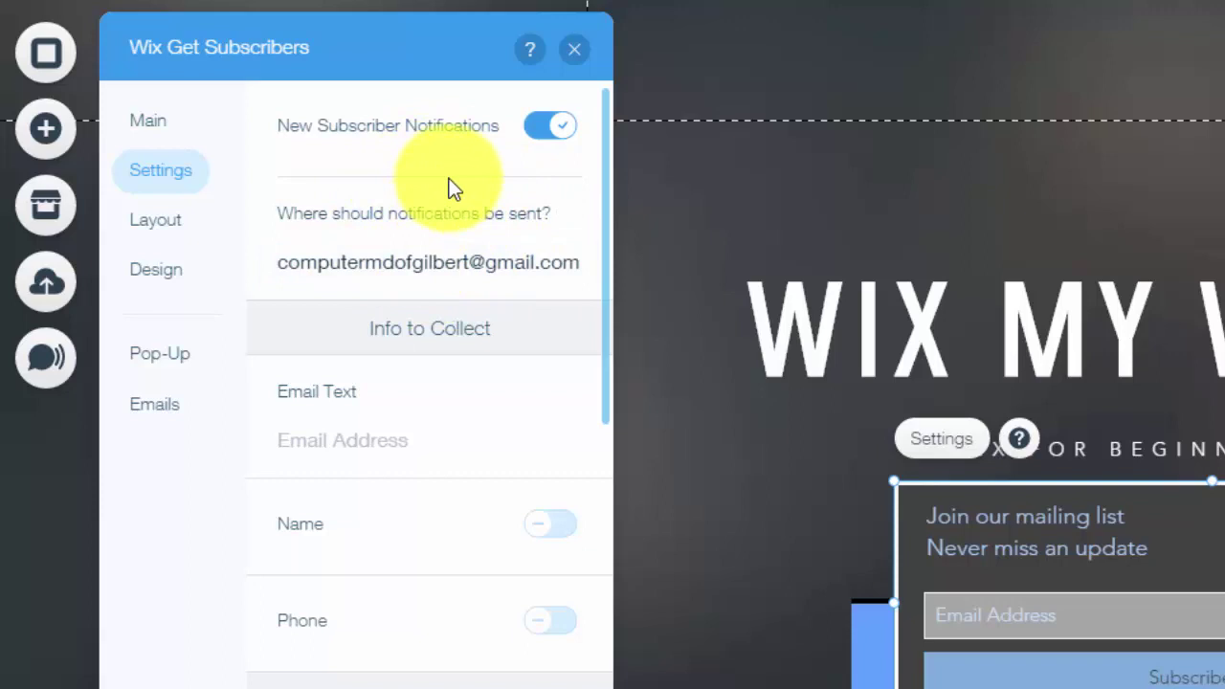
pyautogui.scroll(-1, 449, 178)
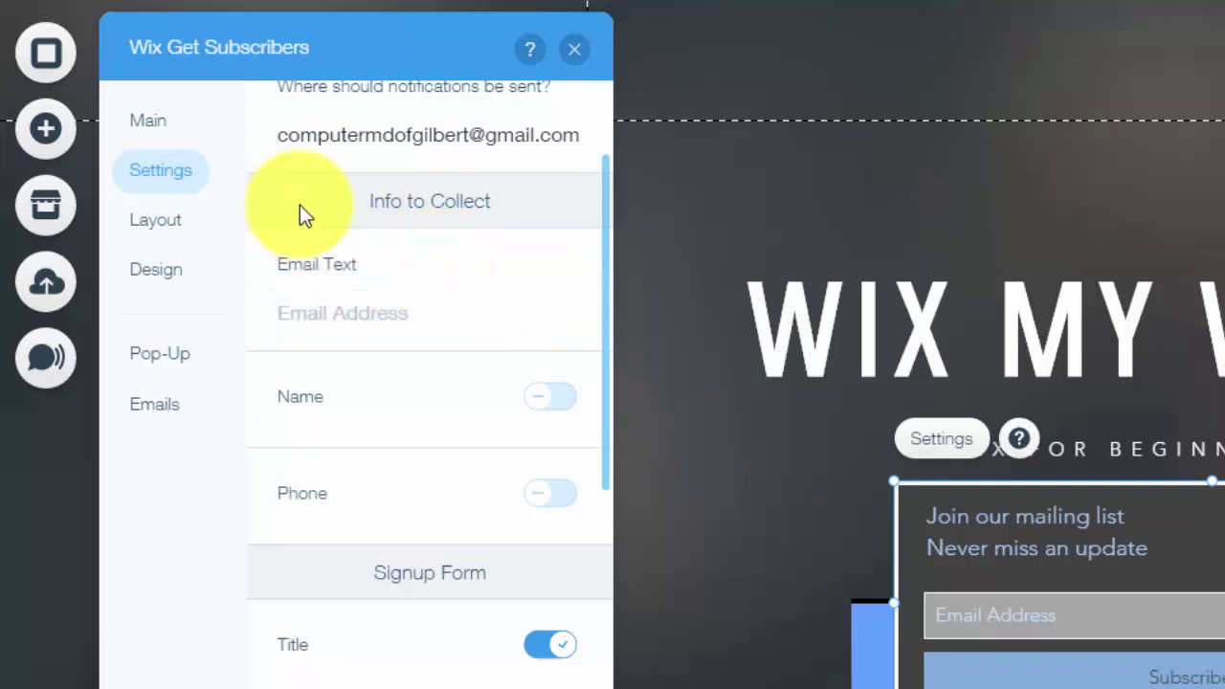
pyautogui.scroll(-2, 337, 256)
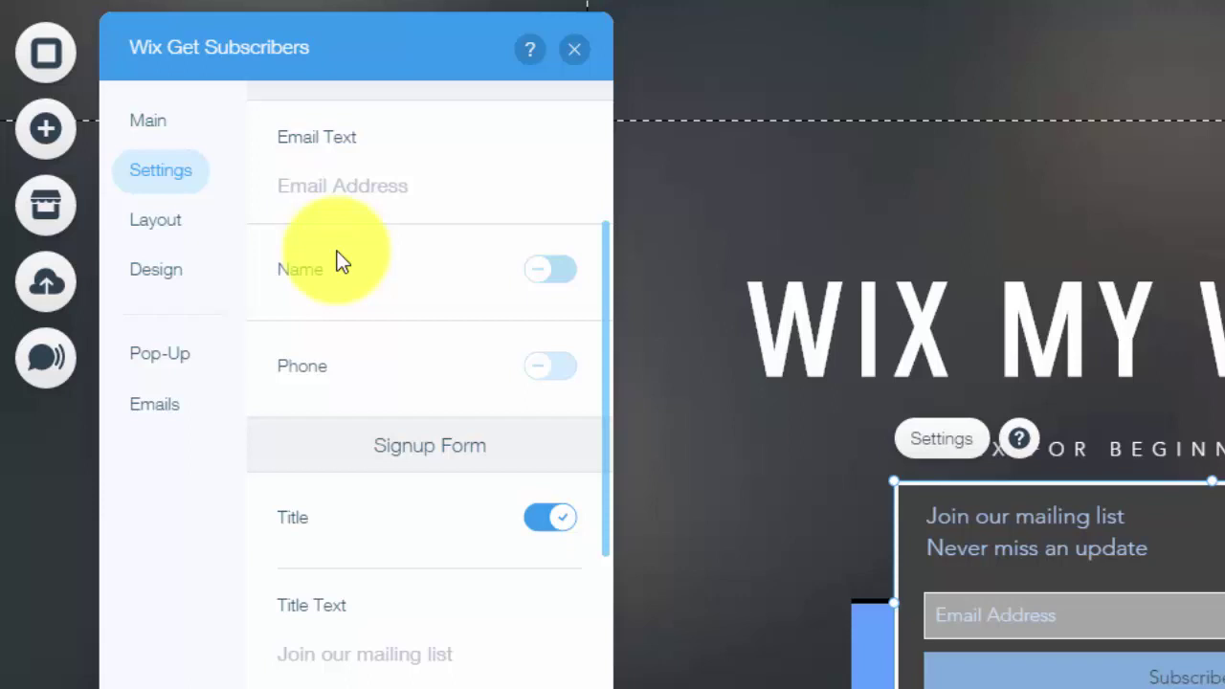
# - Try enabling the Name and Phone fields under Info to Collect, and switch both off again
pyautogui.click(542, 278)
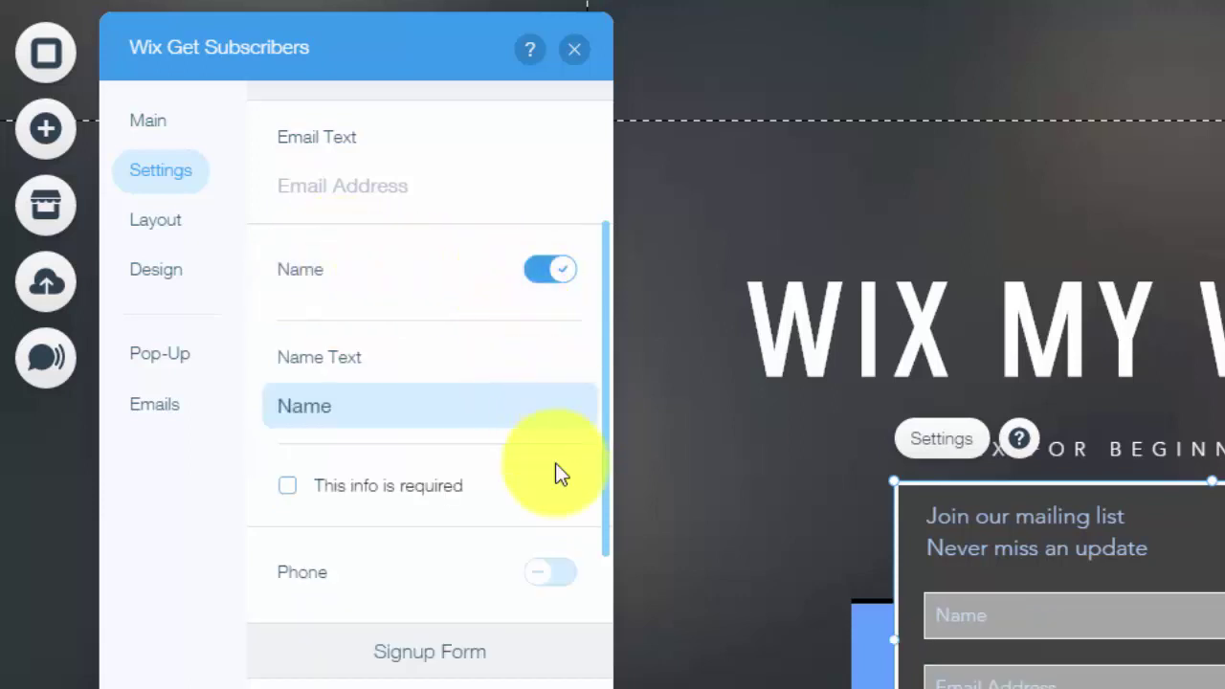
pyautogui.scroll(-1, 413, 368)
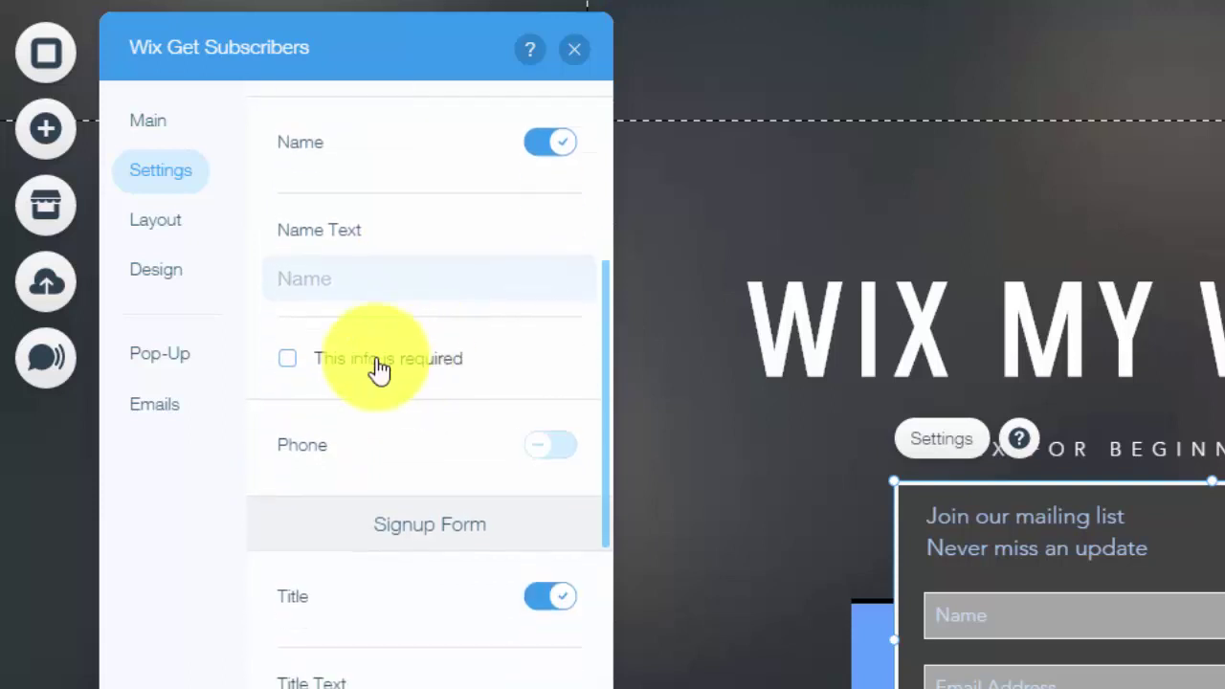
pyautogui.click(555, 456)
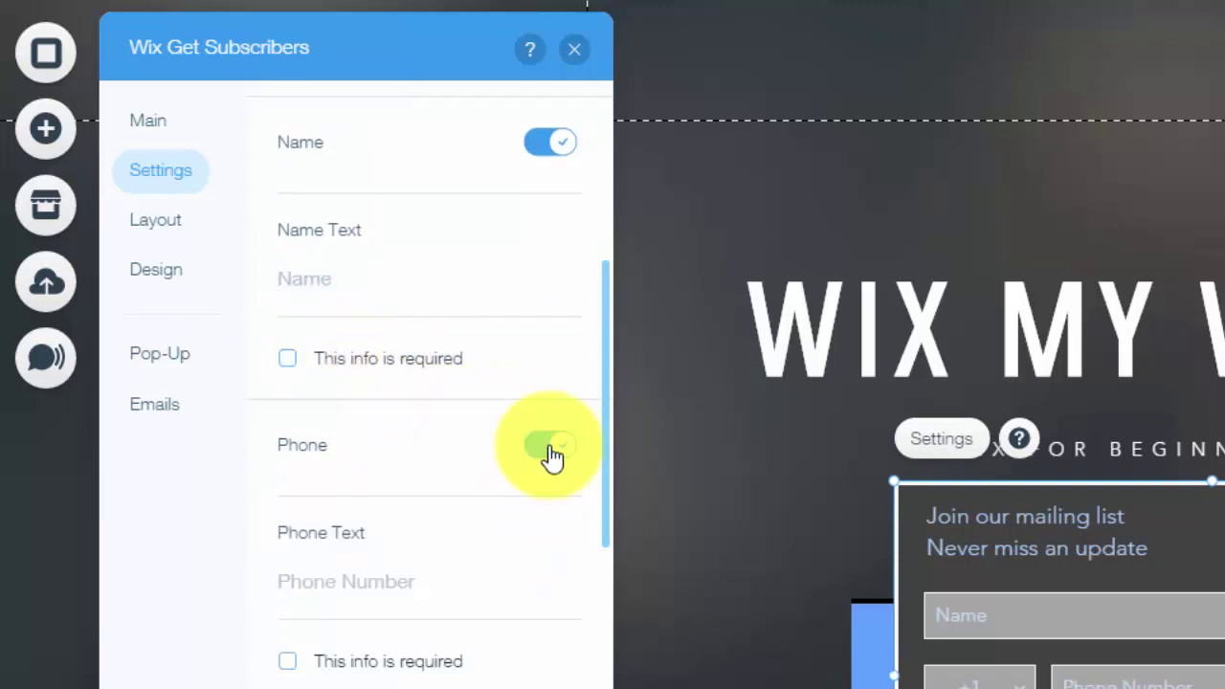
pyautogui.click(552, 453)
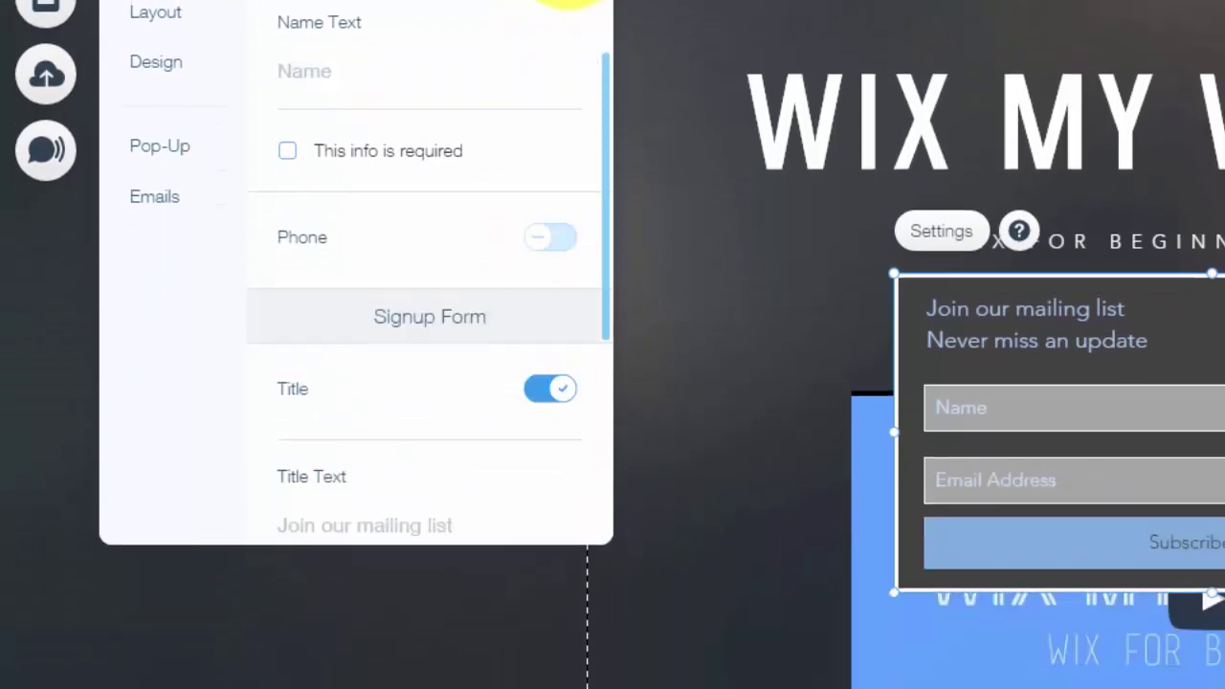
pyautogui.click(560, 14)
pyautogui.scroll(3, 459, 211)
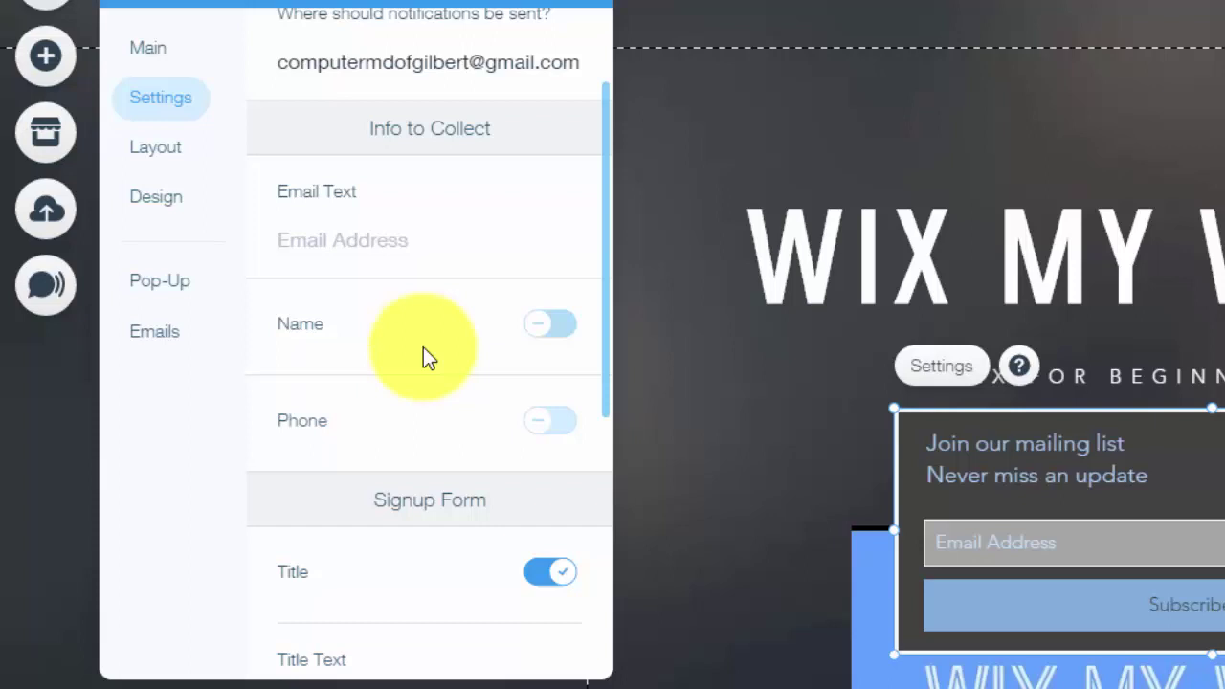
# - Try out the Title and Subtitle options of the signup form, leaving both switched on
pyautogui.scroll(-5, 423, 347)
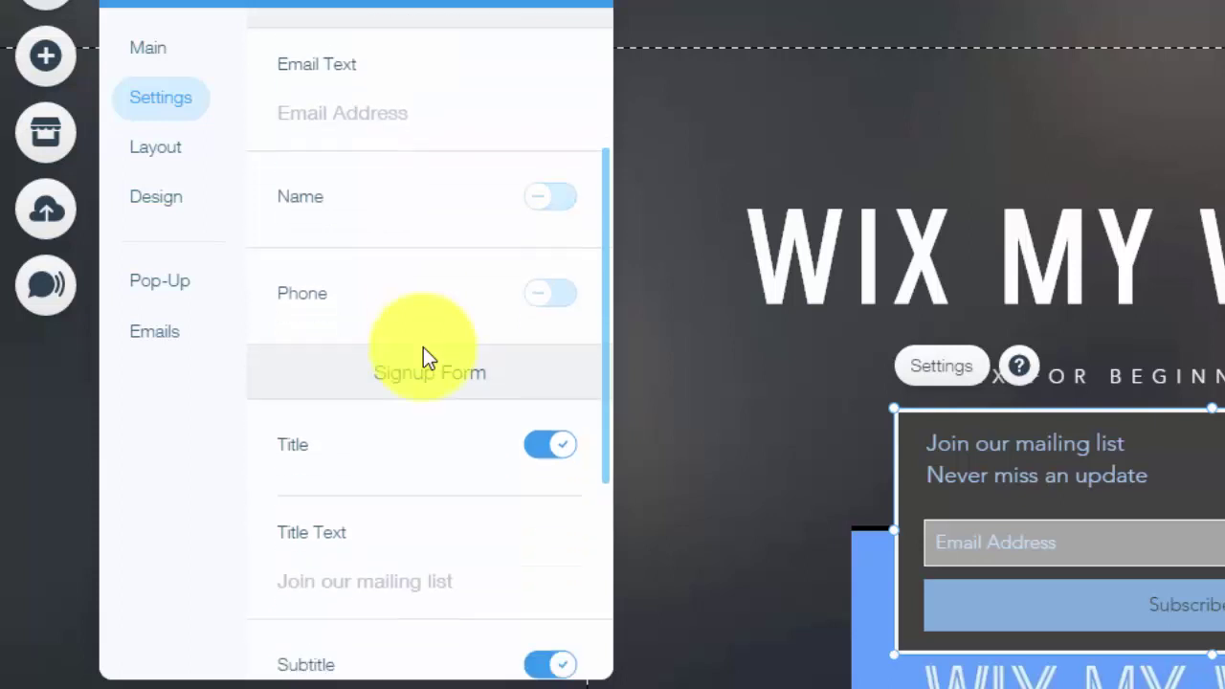
pyautogui.scroll(-5, 405, 322)
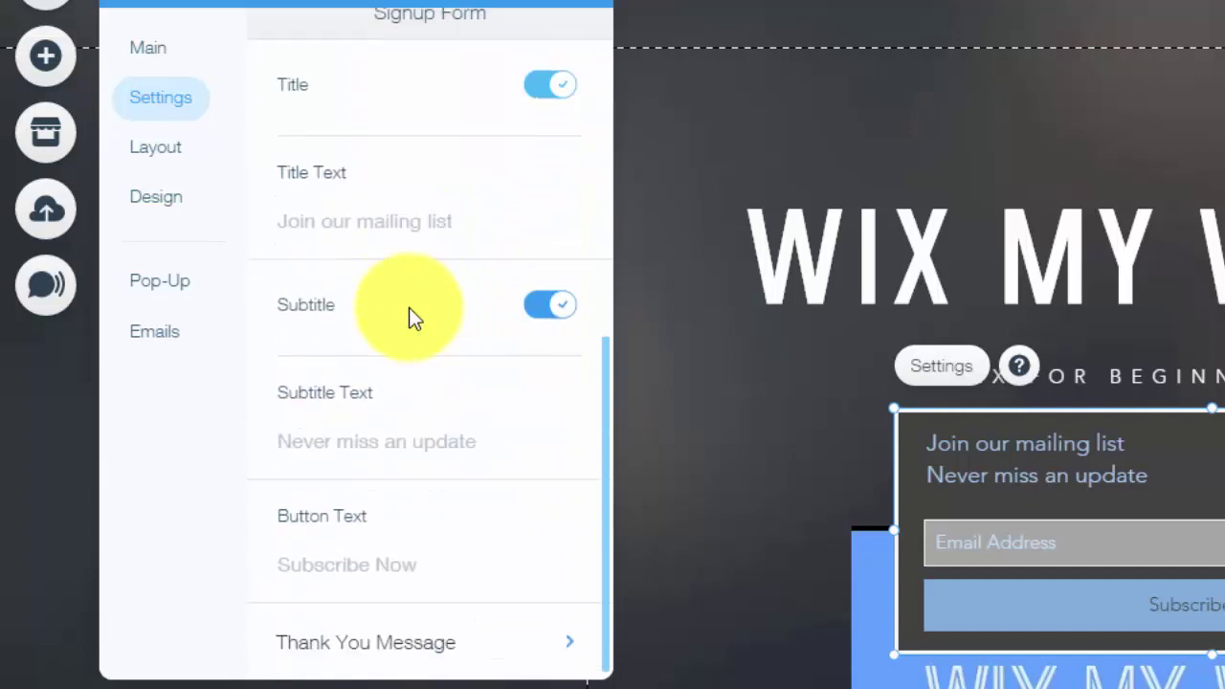
pyautogui.click(536, 88)
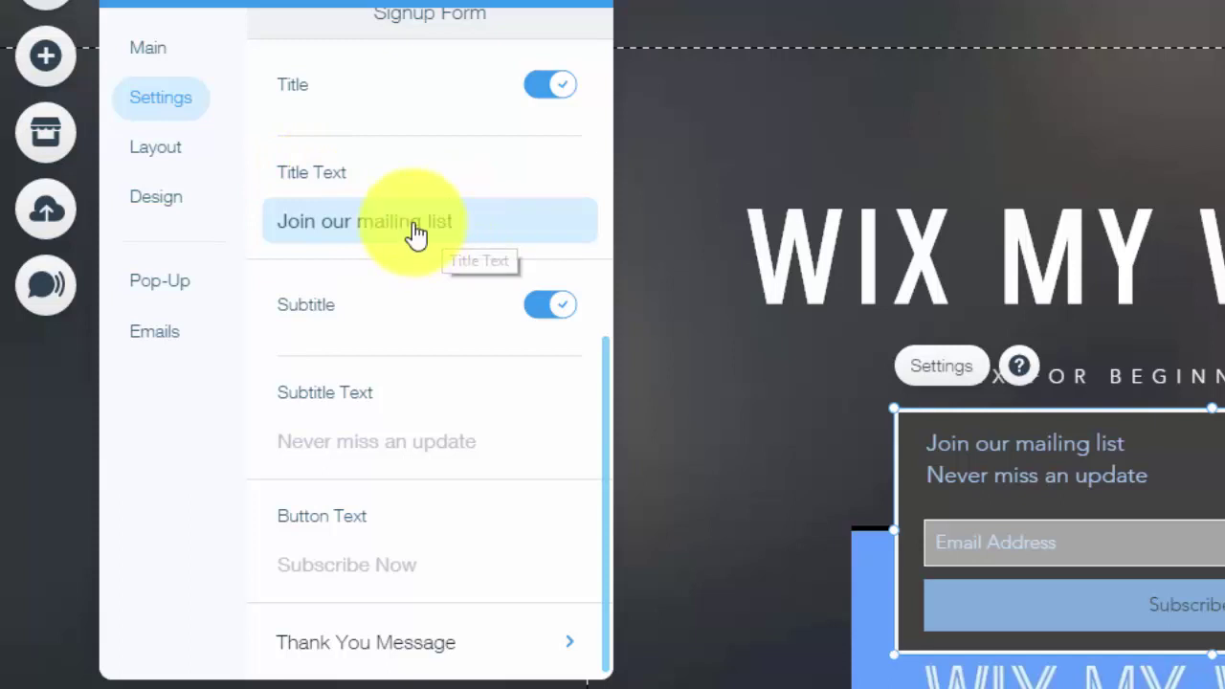
pyautogui.click(446, 232)
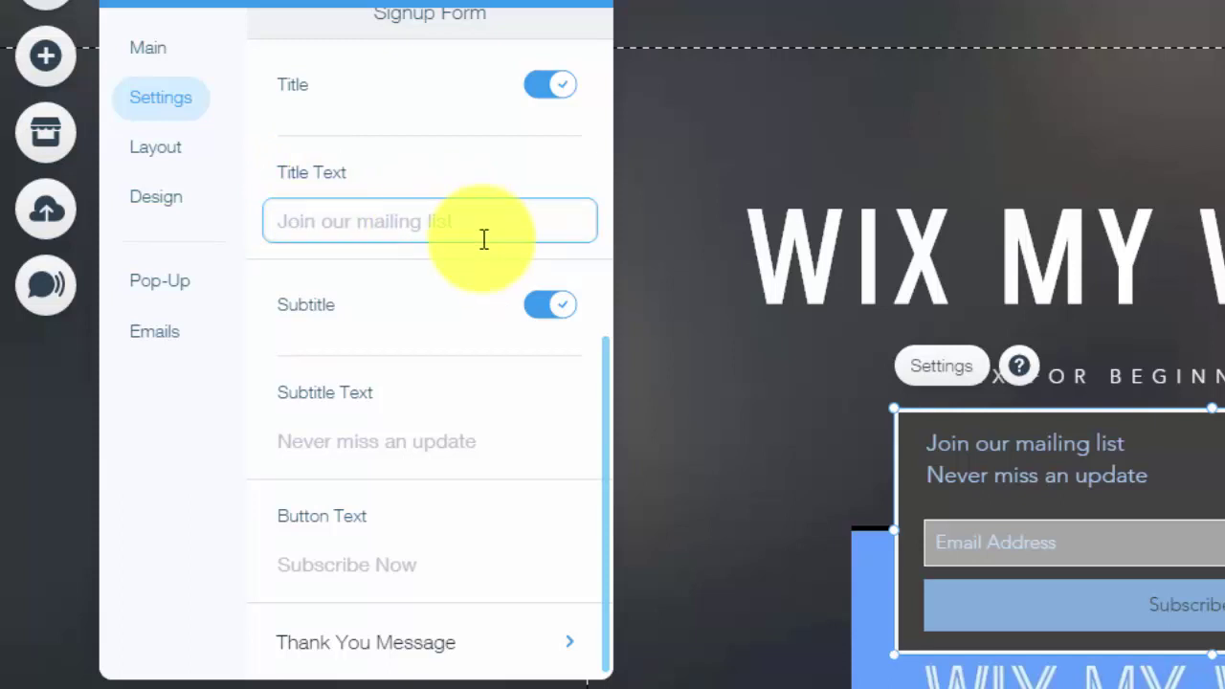
pyautogui.click(565, 319)
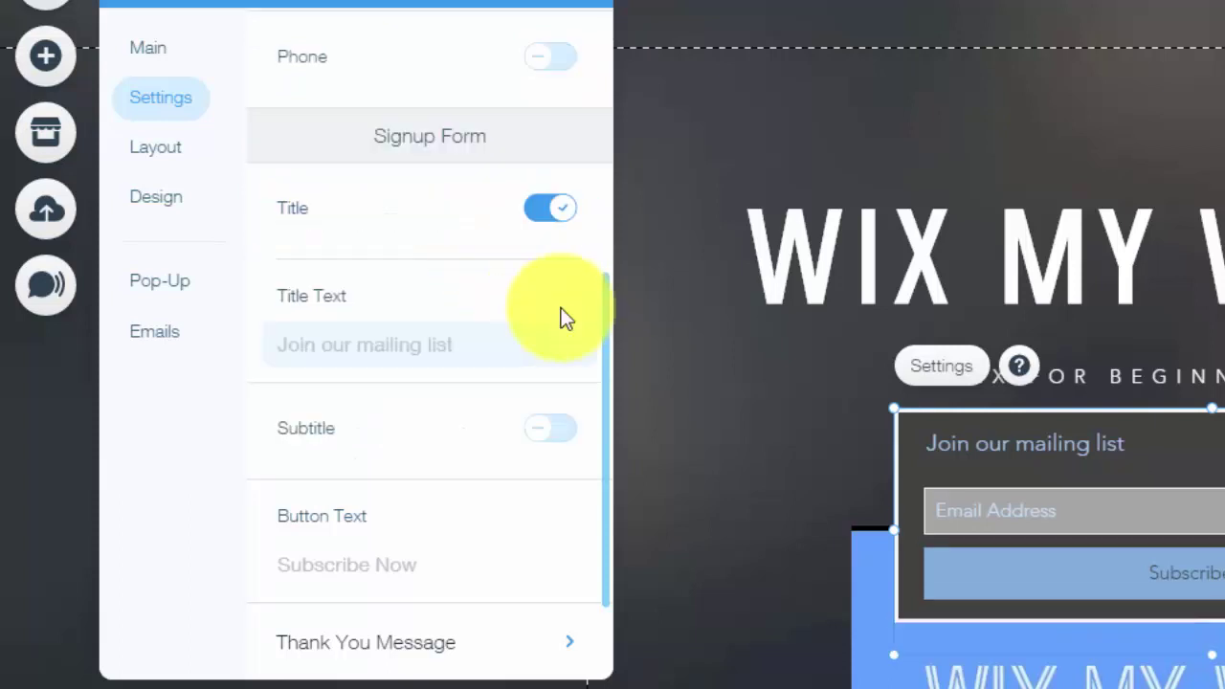
pyautogui.click(558, 436)
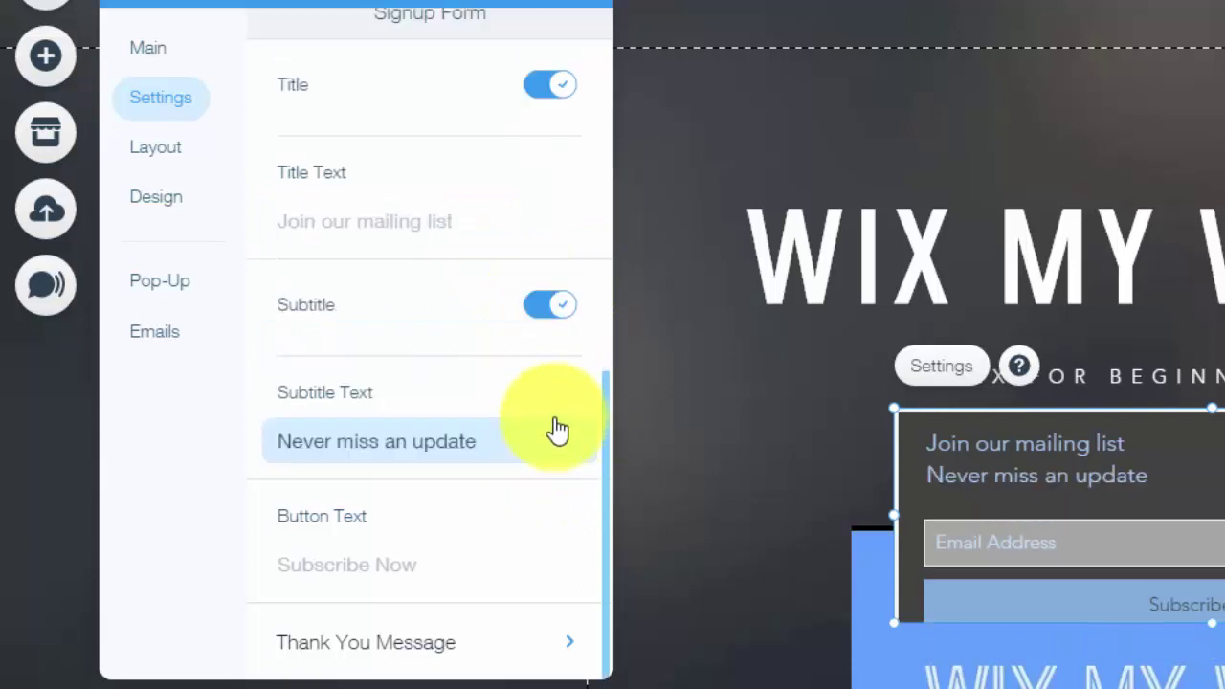
# - Examine the form's Subtitle Text and the title and subtitle texts of its Thank You Message
pyautogui.click(479, 457)
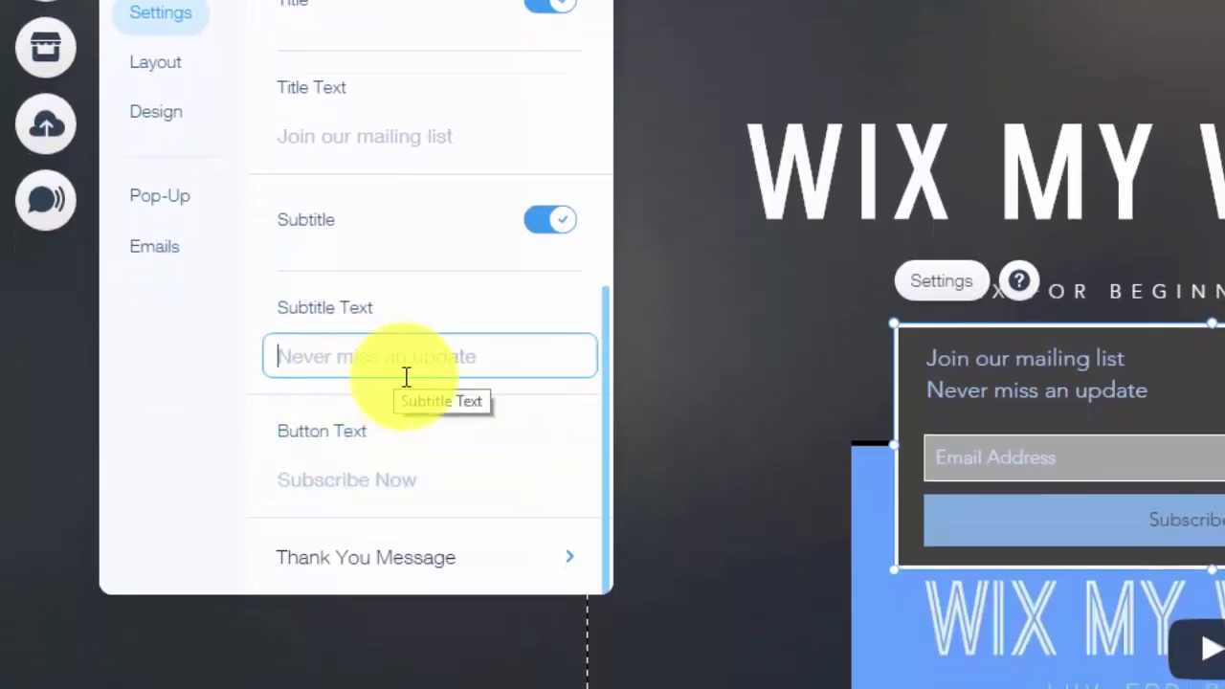
pyautogui.click(366, 558)
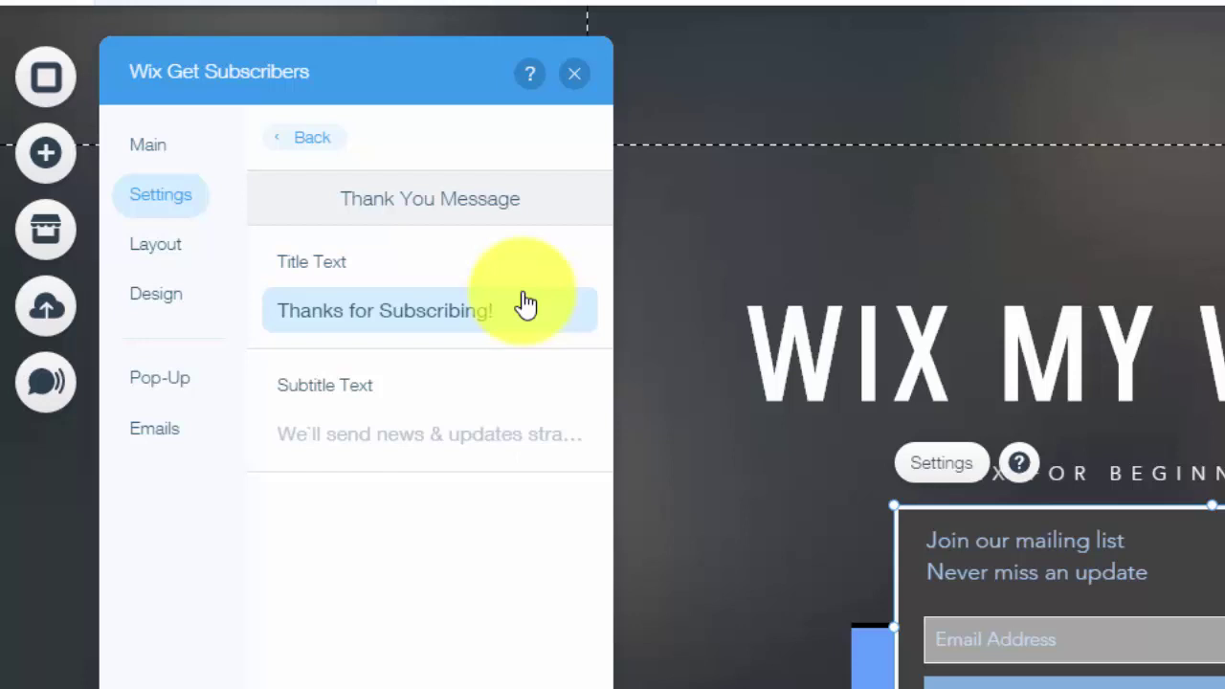
pyautogui.click(335, 443)
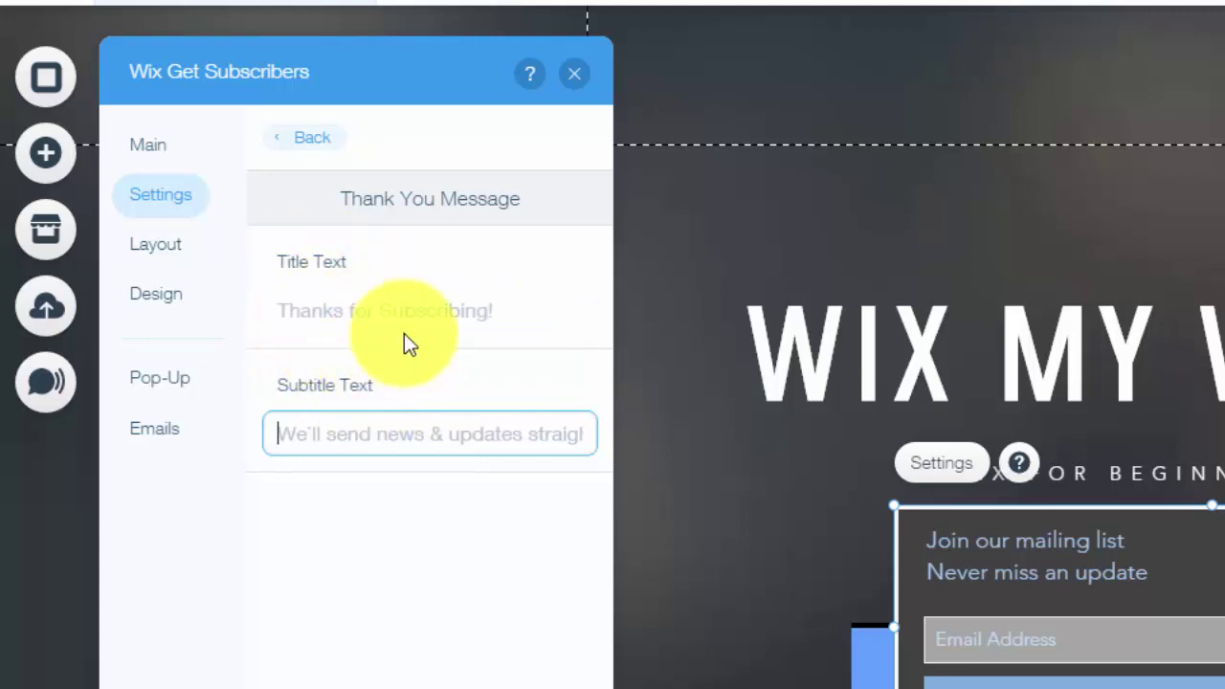
# - Try the Horizontal form layout and return the signup form to Vertical
pyautogui.click(164, 258)
pyautogui.click(347, 289)
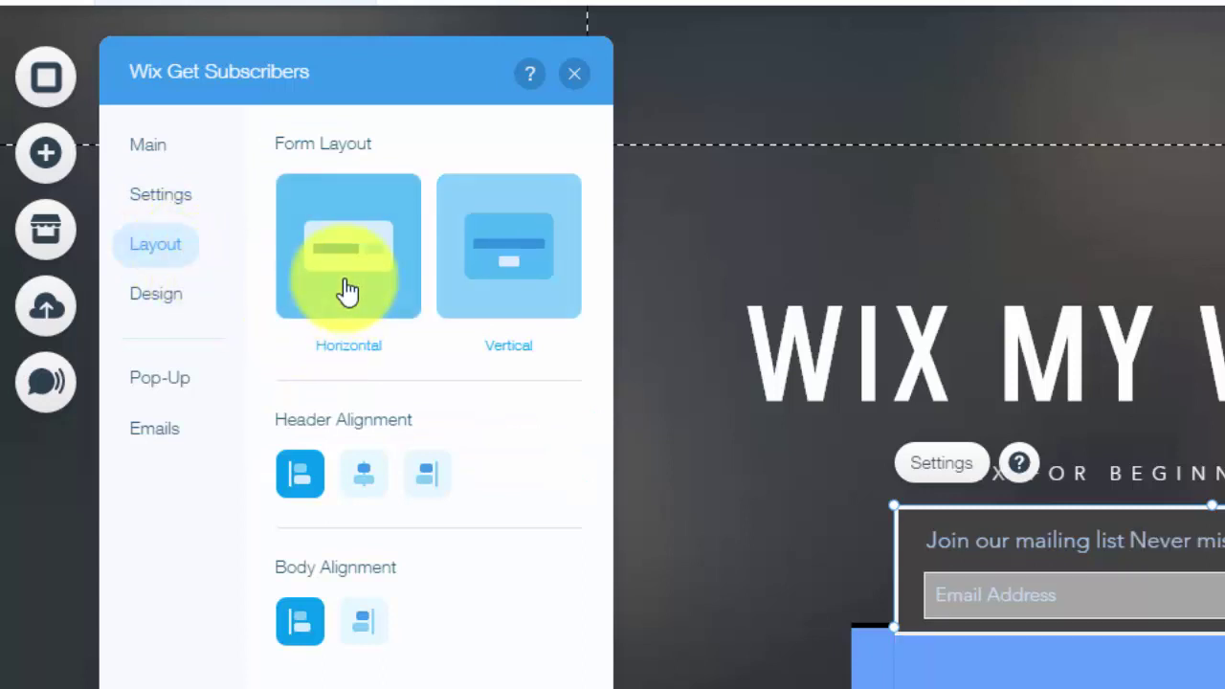
pyautogui.click(495, 278)
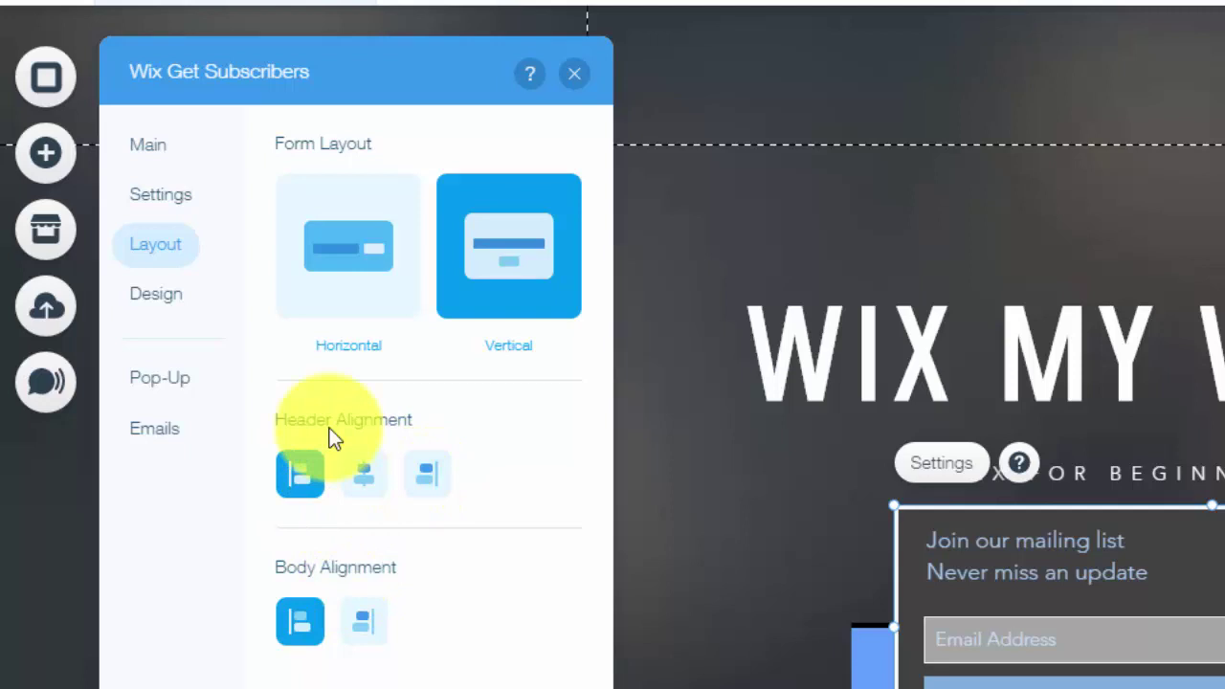
# - Try the Classic, Postcard, Headline and Elegant design styles on the signup form and return it to Strip
pyautogui.click(156, 303)
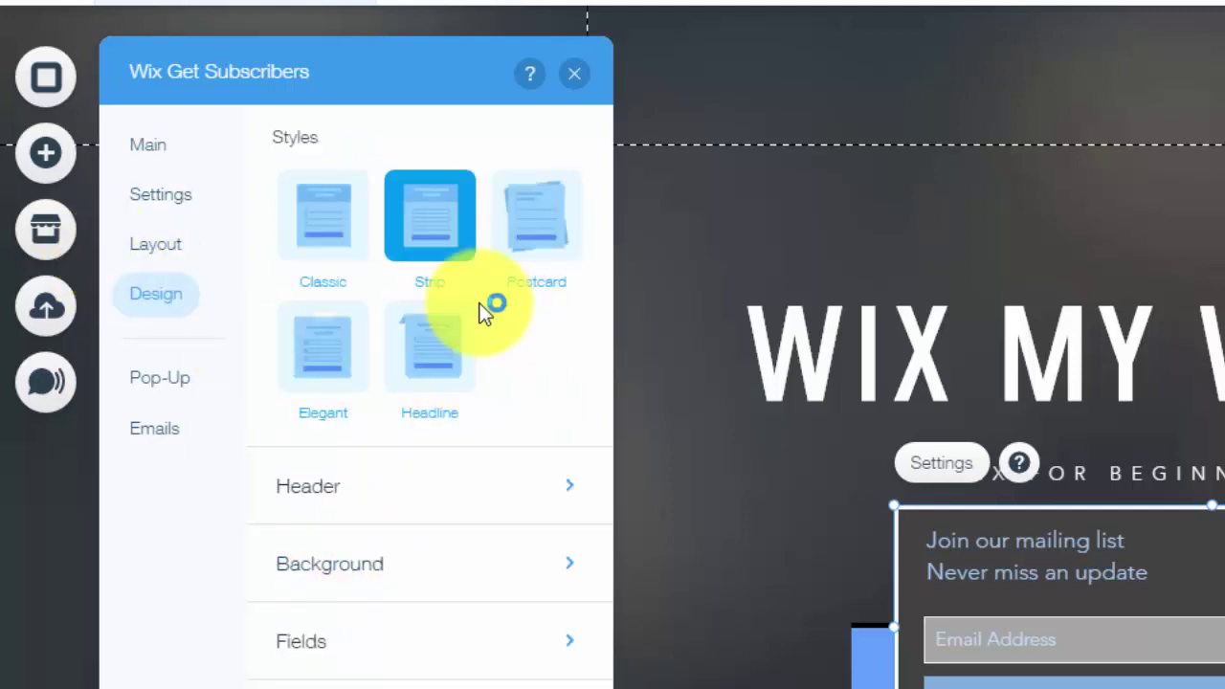
pyautogui.click(344, 226)
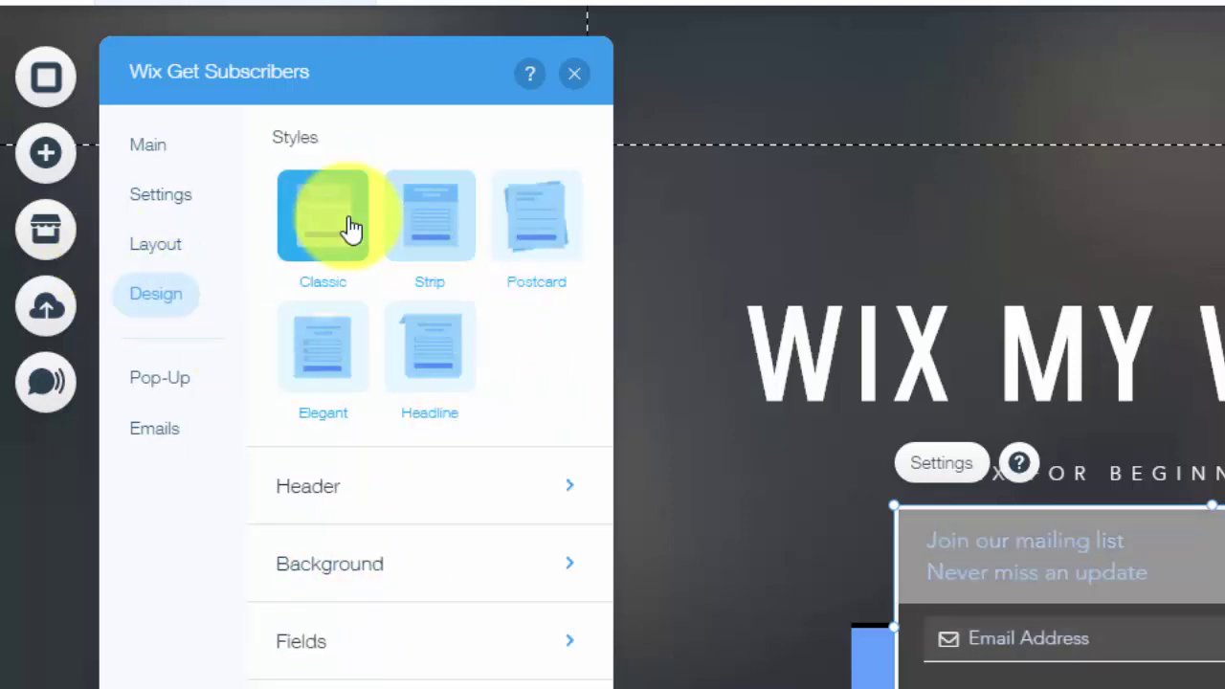
pyautogui.click(438, 239)
pyautogui.click(550, 241)
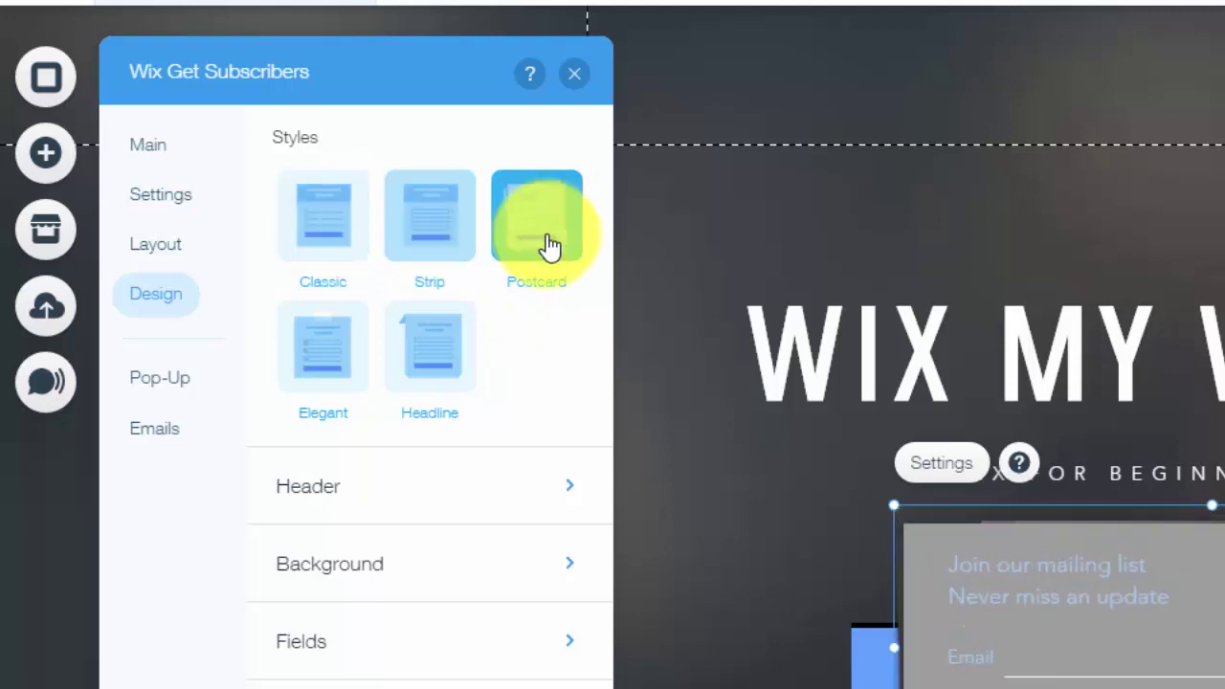
pyautogui.click(466, 354)
pyautogui.click(322, 360)
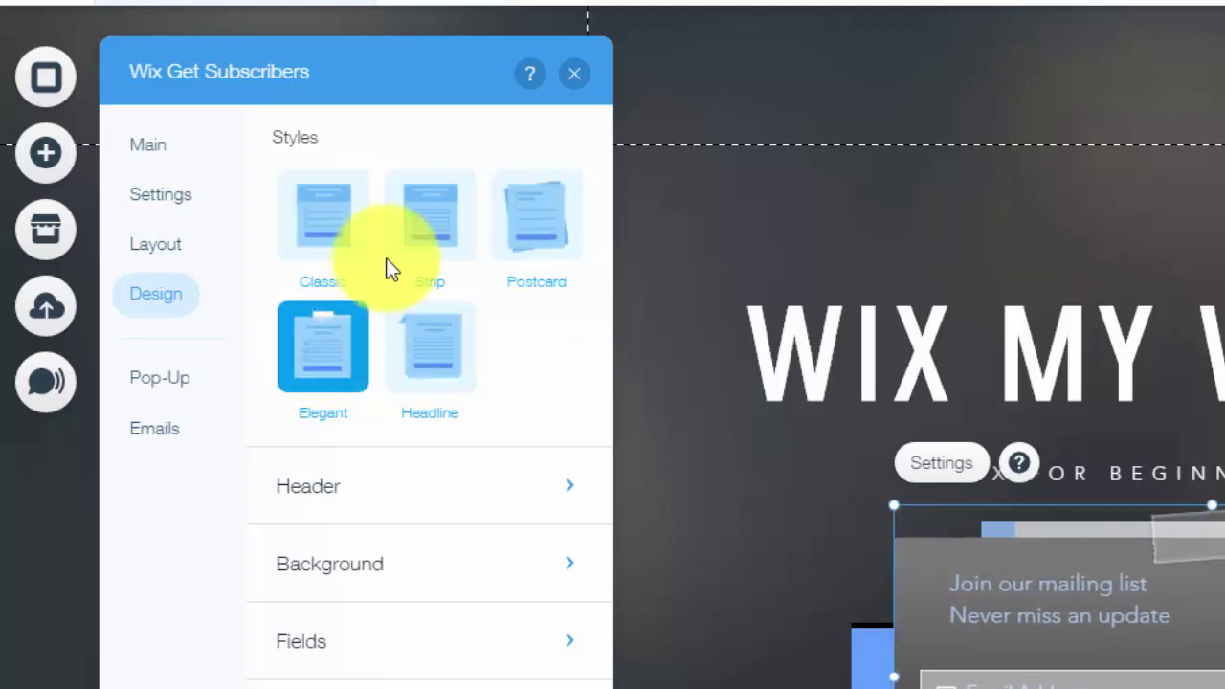
pyautogui.click(446, 252)
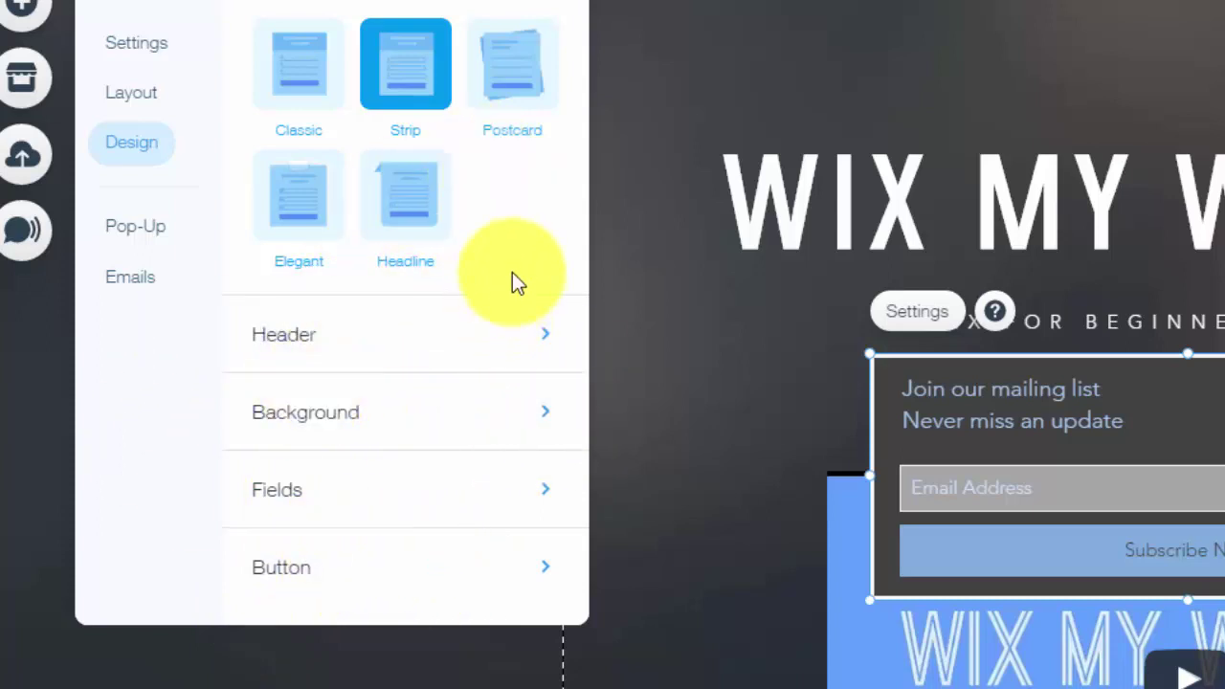
# - View the Pop-Up information about adding a Subscribe lightbox and dismiss it
pyautogui.click(153, 231)
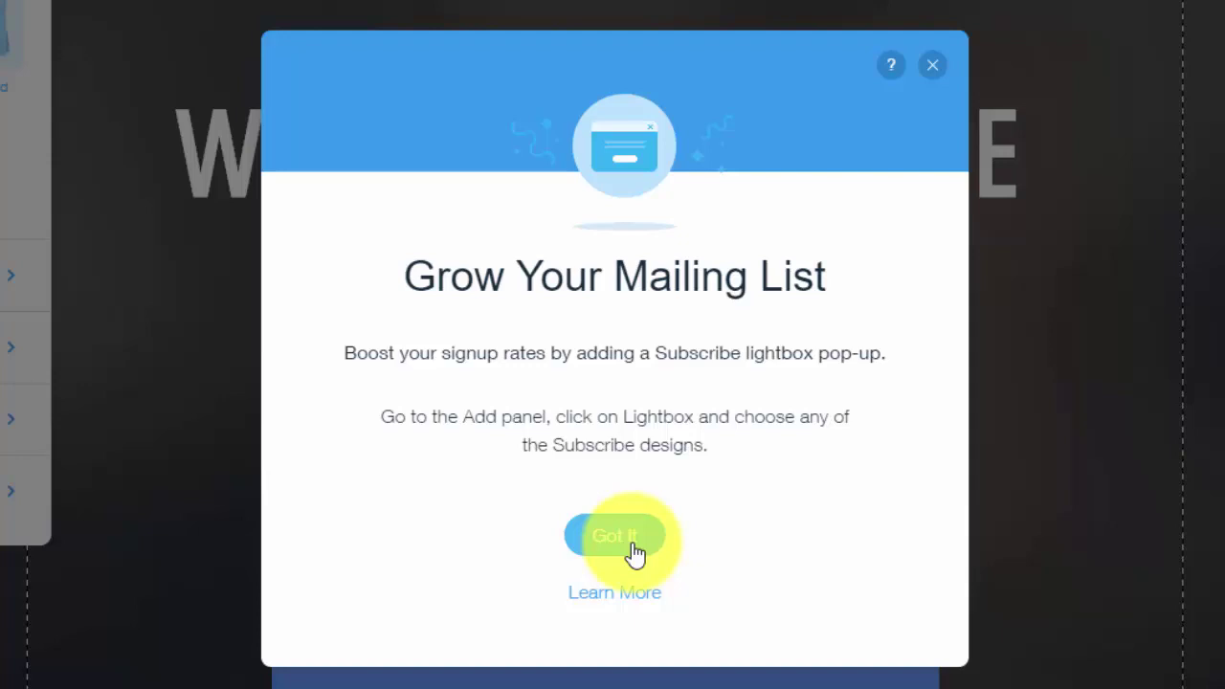
pyautogui.click(634, 551)
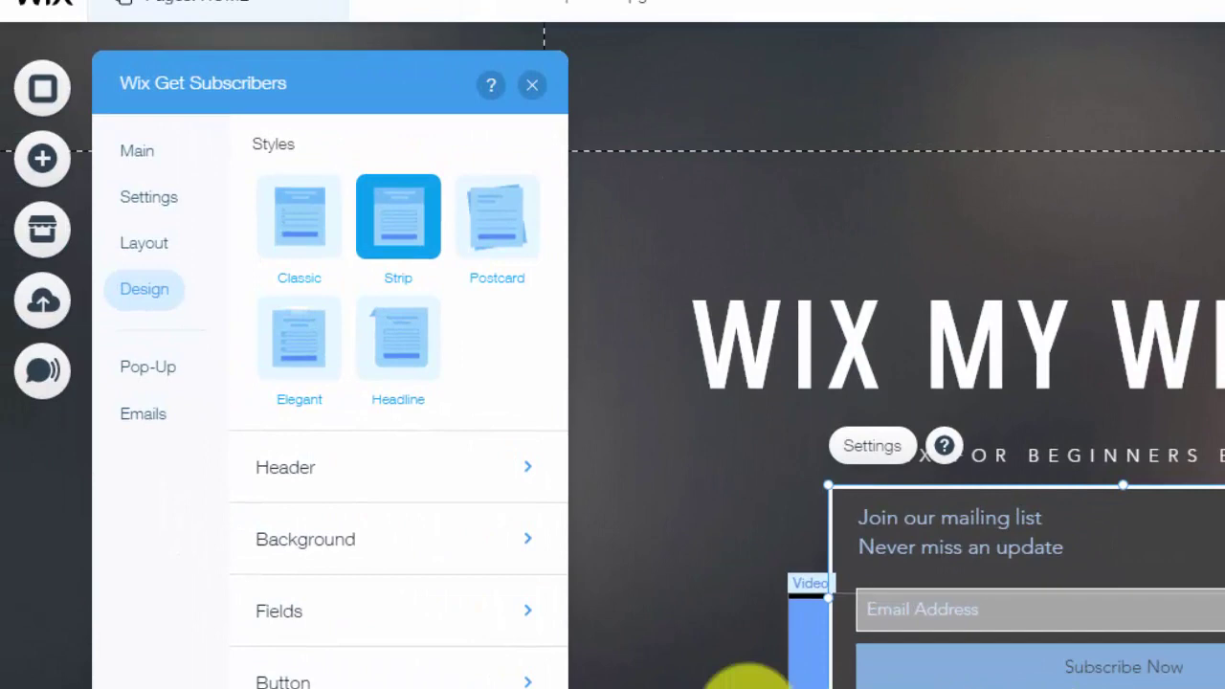
# - View the site's lists of pages and lightboxes and close the page manager
pyautogui.click(246, 12)
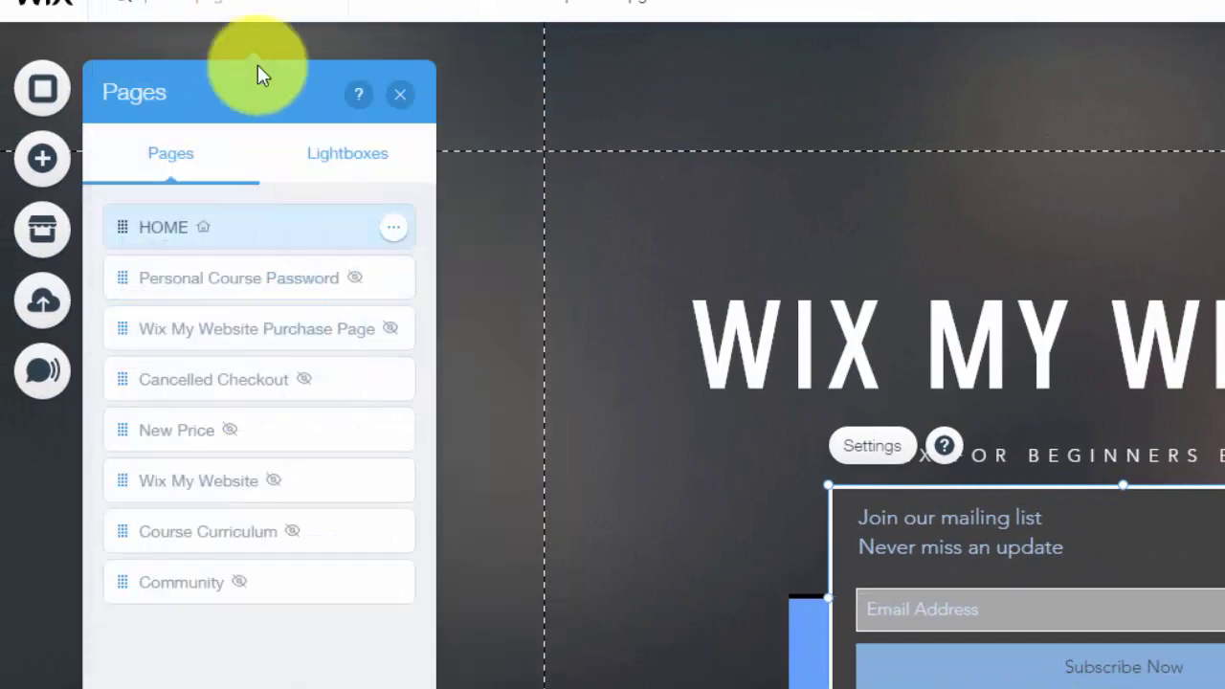
pyautogui.click(328, 150)
pyautogui.click(205, 151)
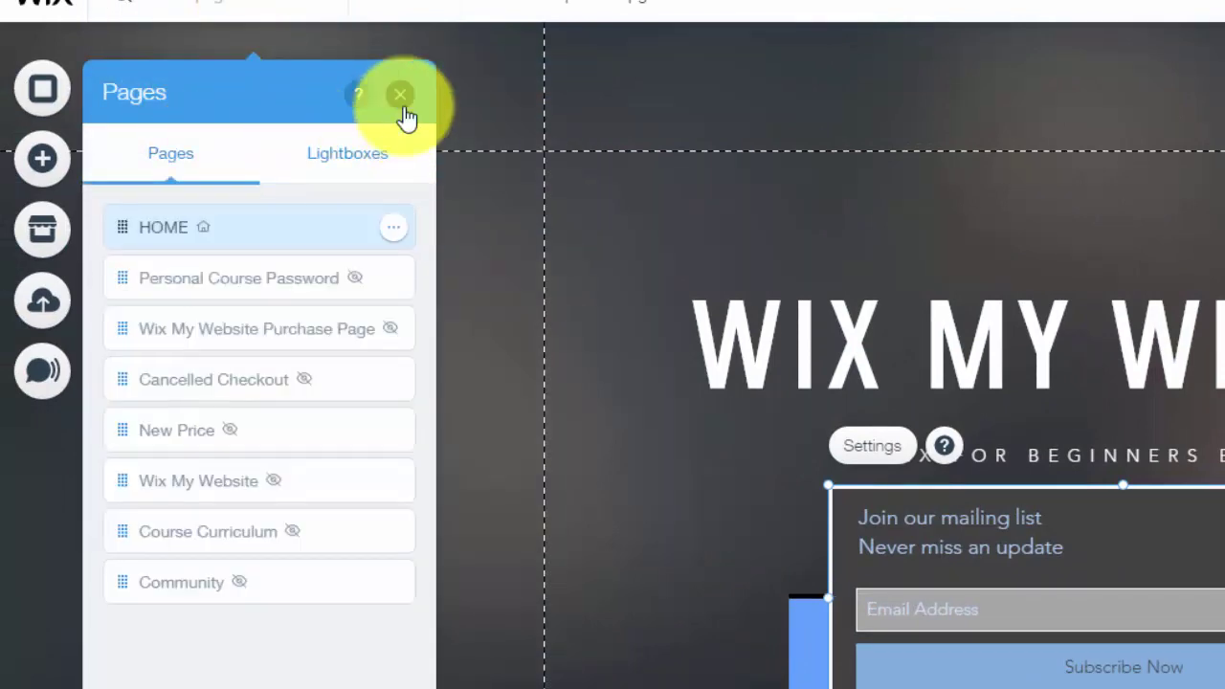
pyautogui.click(402, 100)
# - Reopen the signup form's settings and review its Emails section and the form management options for notifications and info to collect
pyautogui.doubleClick(1168, 651)
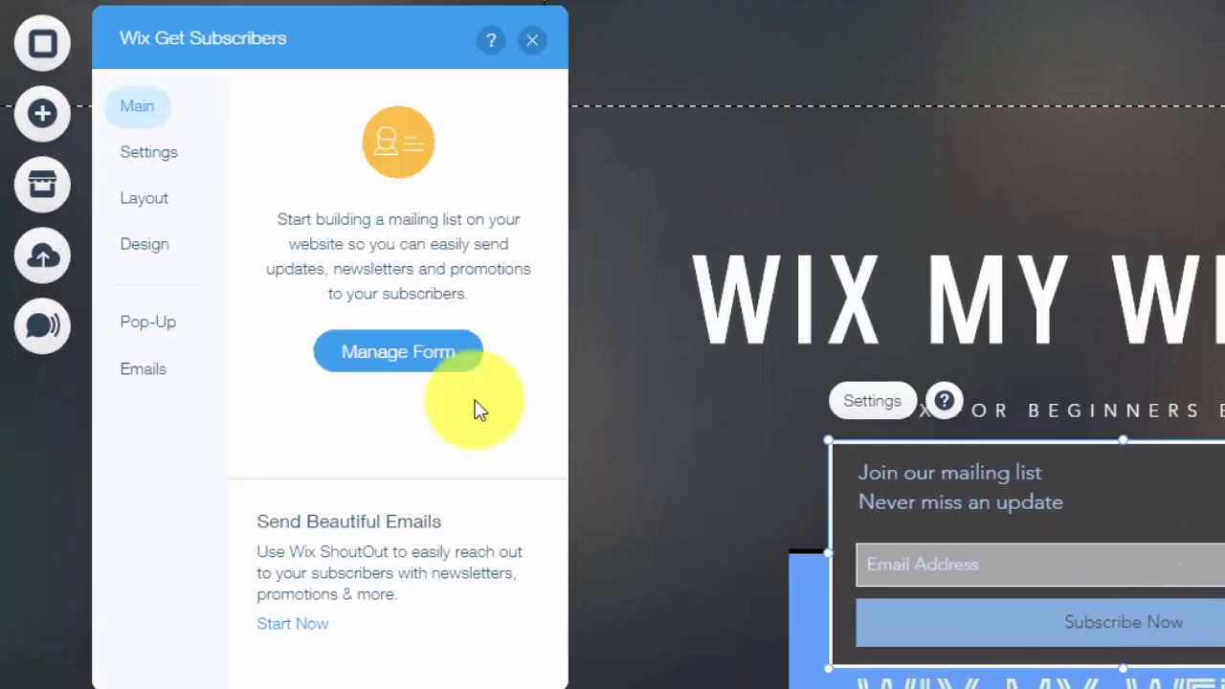
pyautogui.click(139, 380)
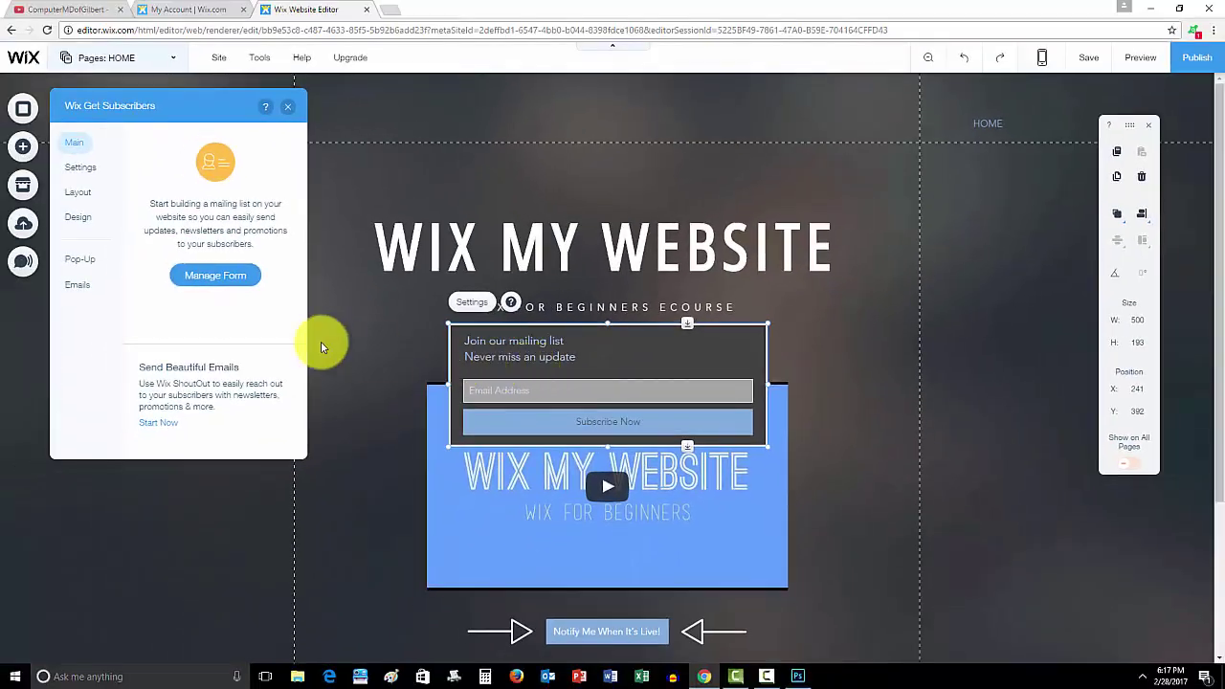
pyautogui.click(216, 278)
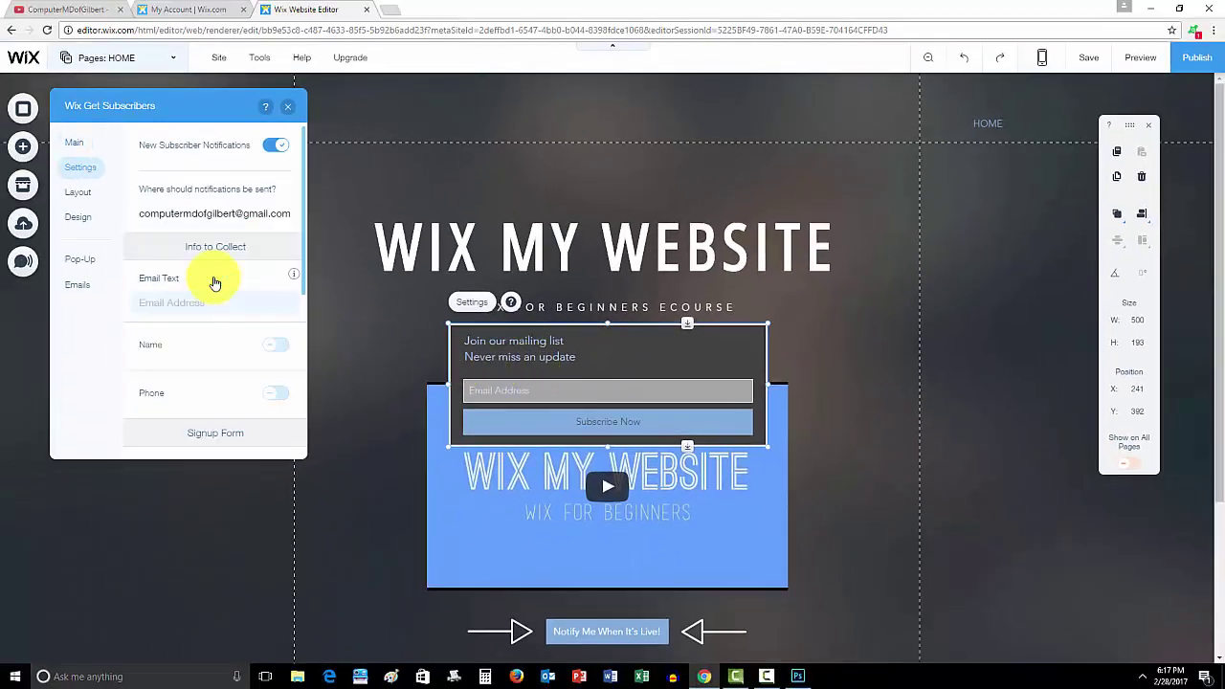
pyautogui.scroll(-5, 230, 246)
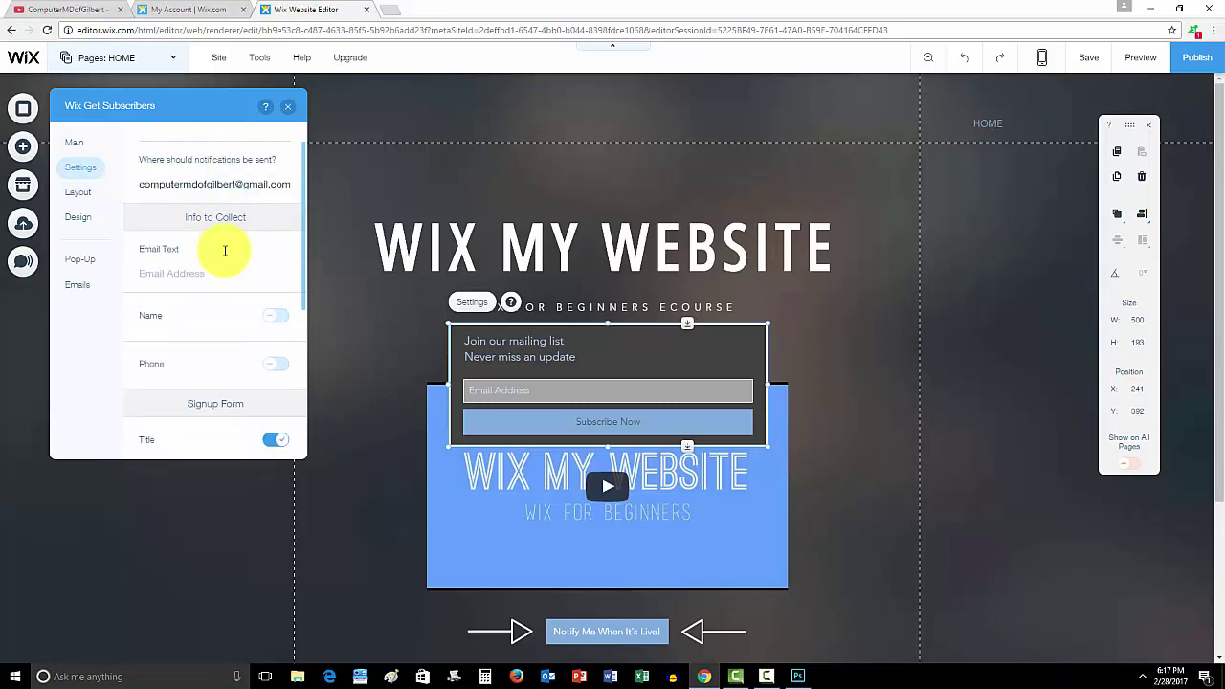
pyautogui.click(67, 141)
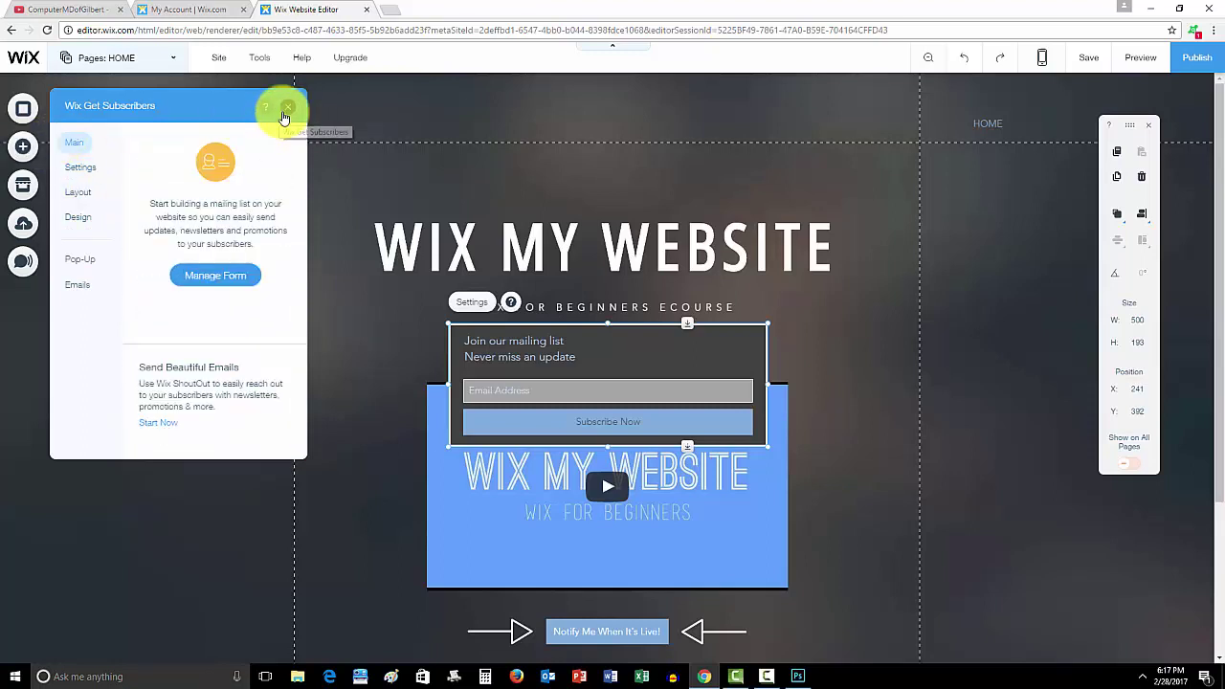
# - Close the Wix Get Subscribers settings and delete the signup form from the home page
pyautogui.click(287, 106)
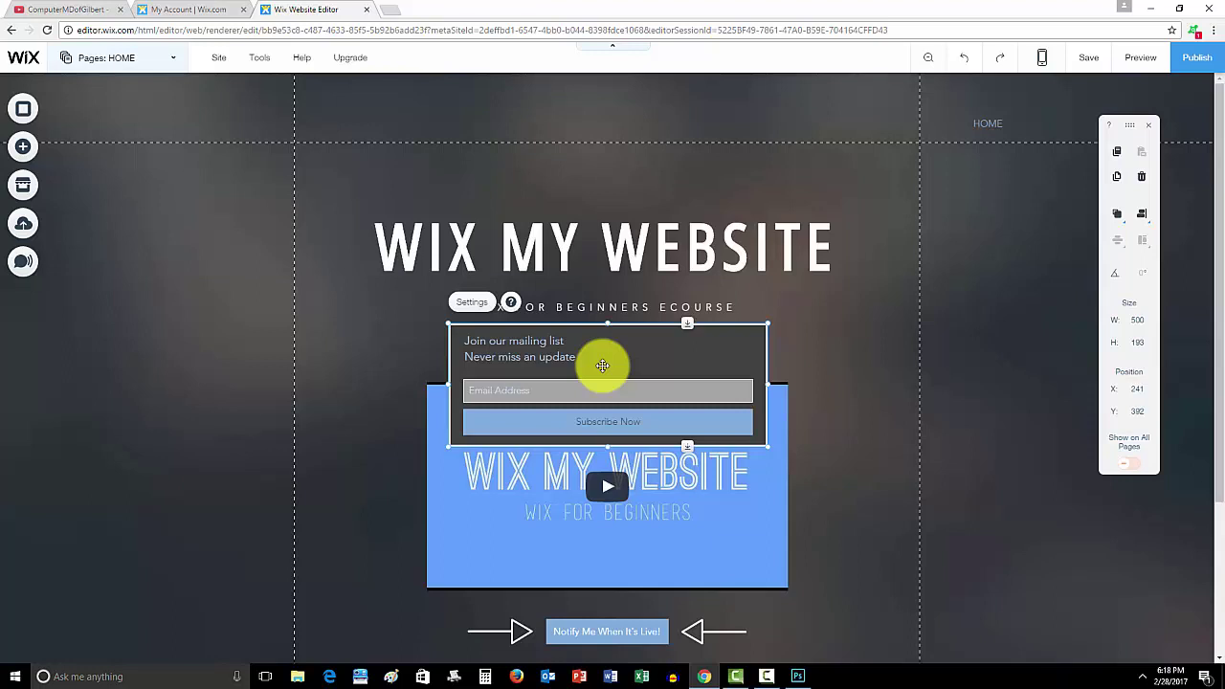
pyautogui.press('Delete')
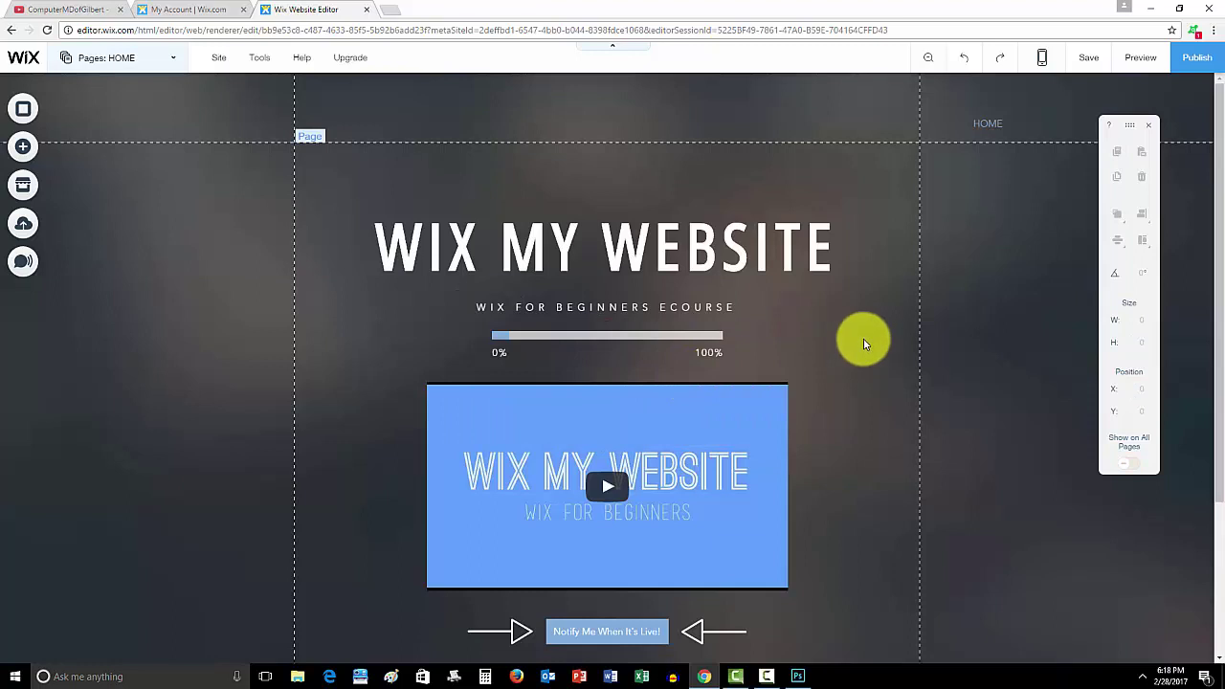
pyautogui.scroll(-1, 866, 377)
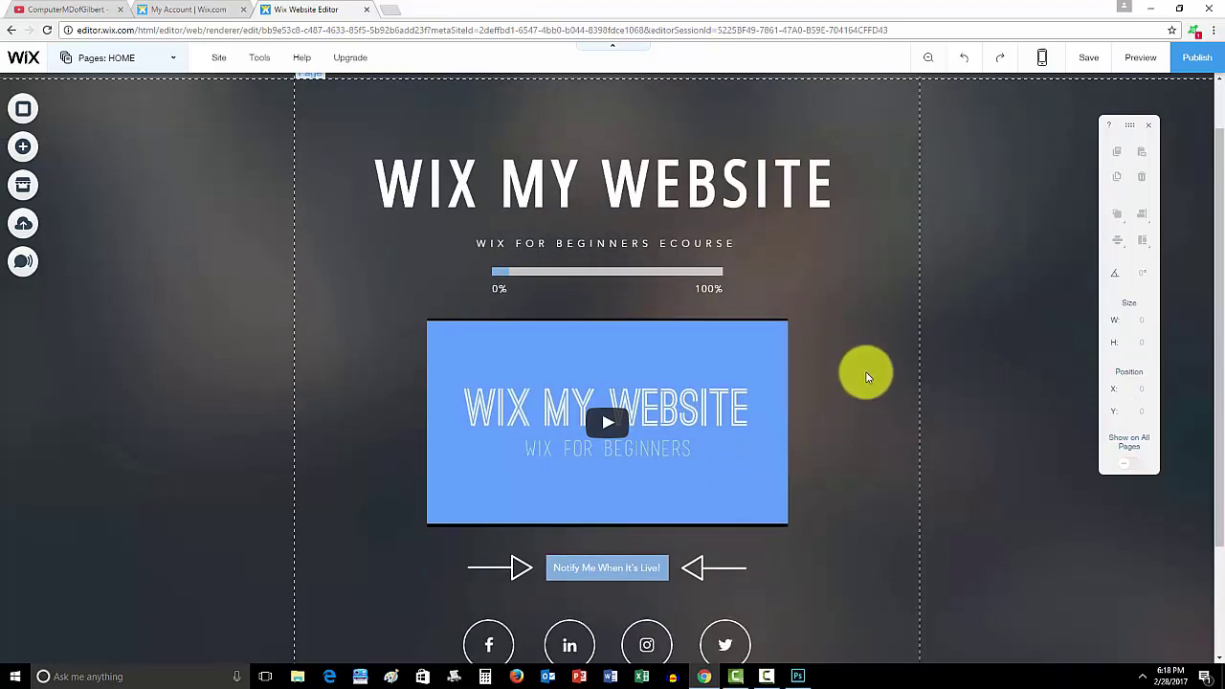
pyautogui.scroll(1, 866, 377)
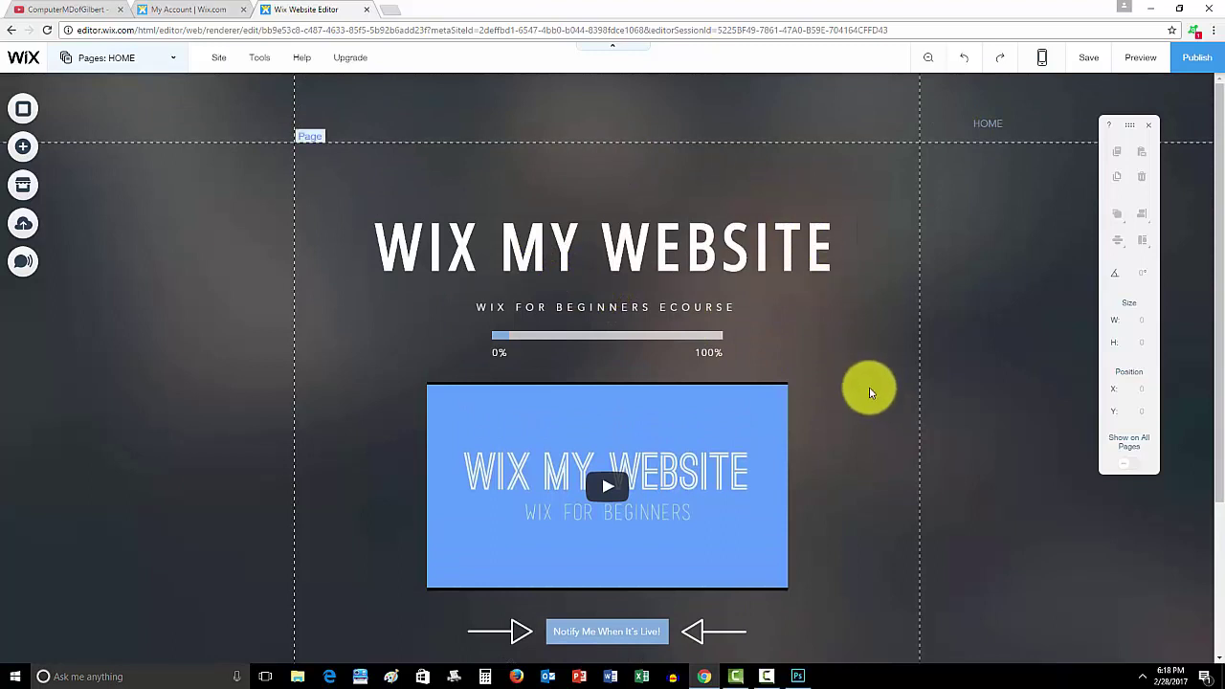
pyautogui.scroll(-1, 873, 383)
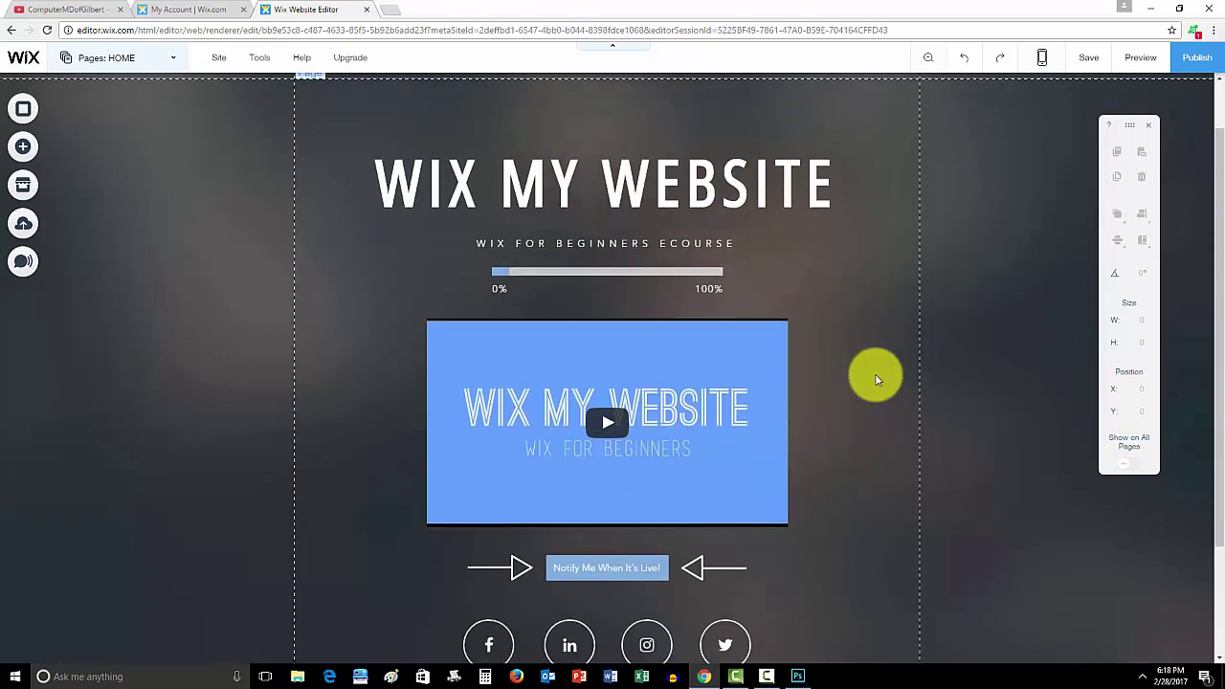